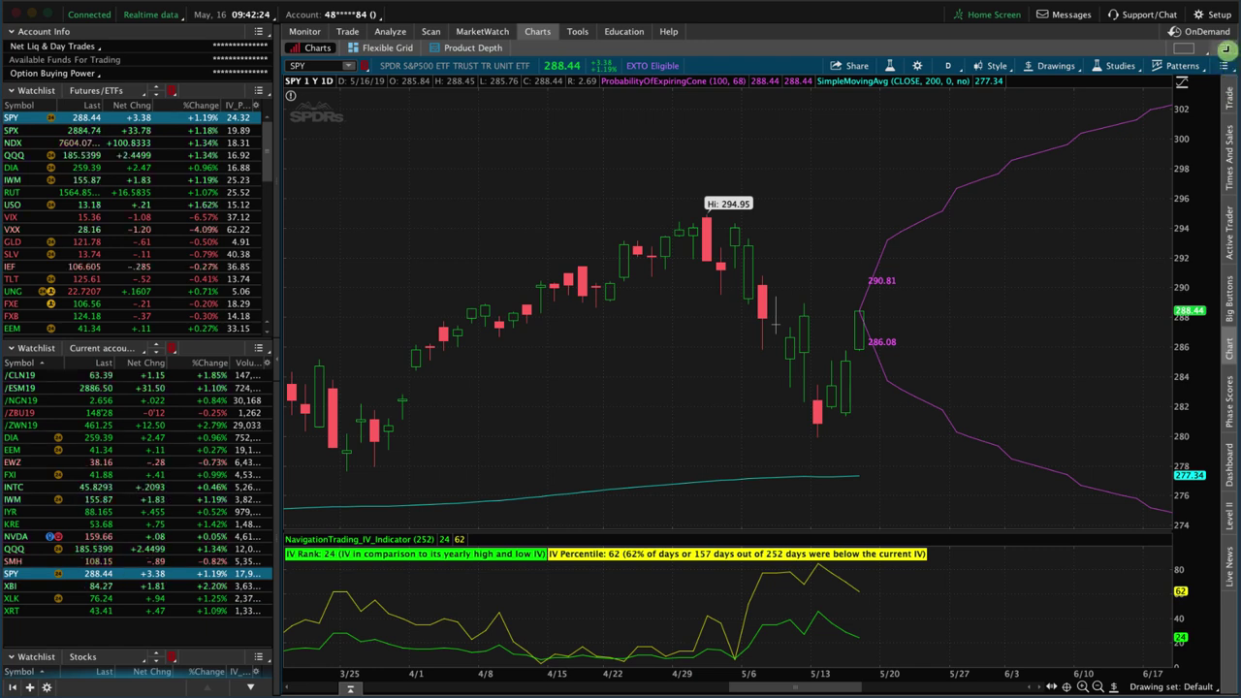
Detach the SPY chart into a floating window and maximize it to full screen
click(1225, 48)
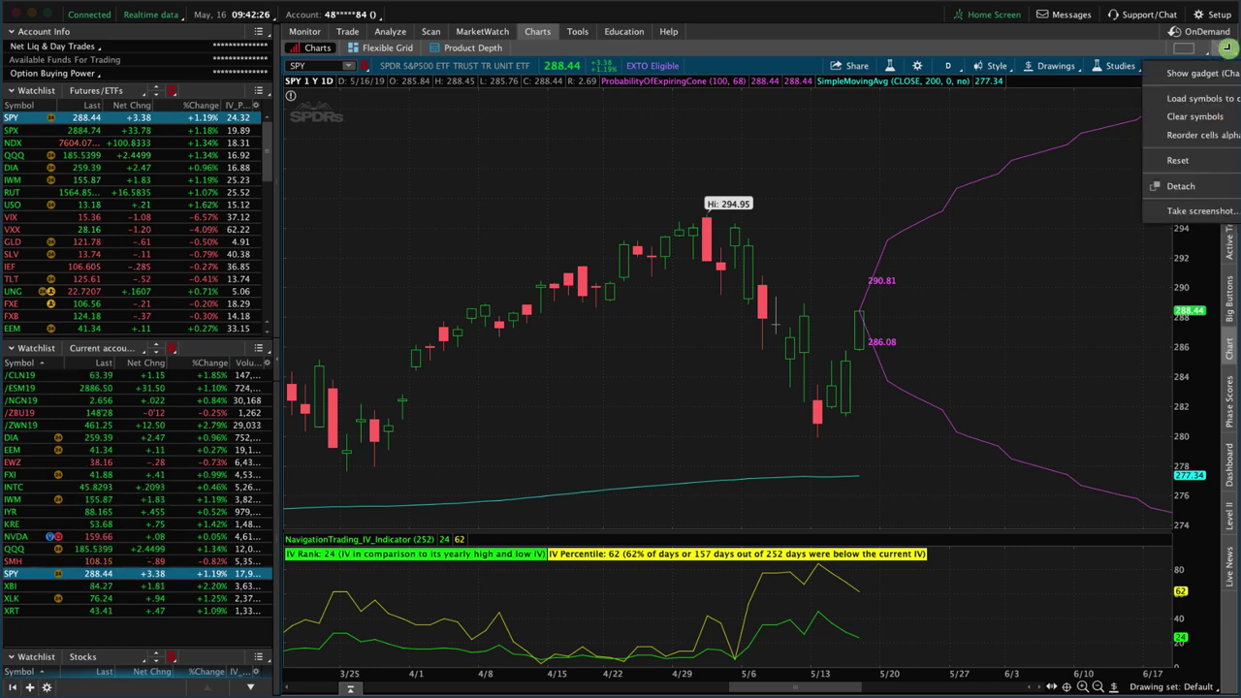
click(1181, 186)
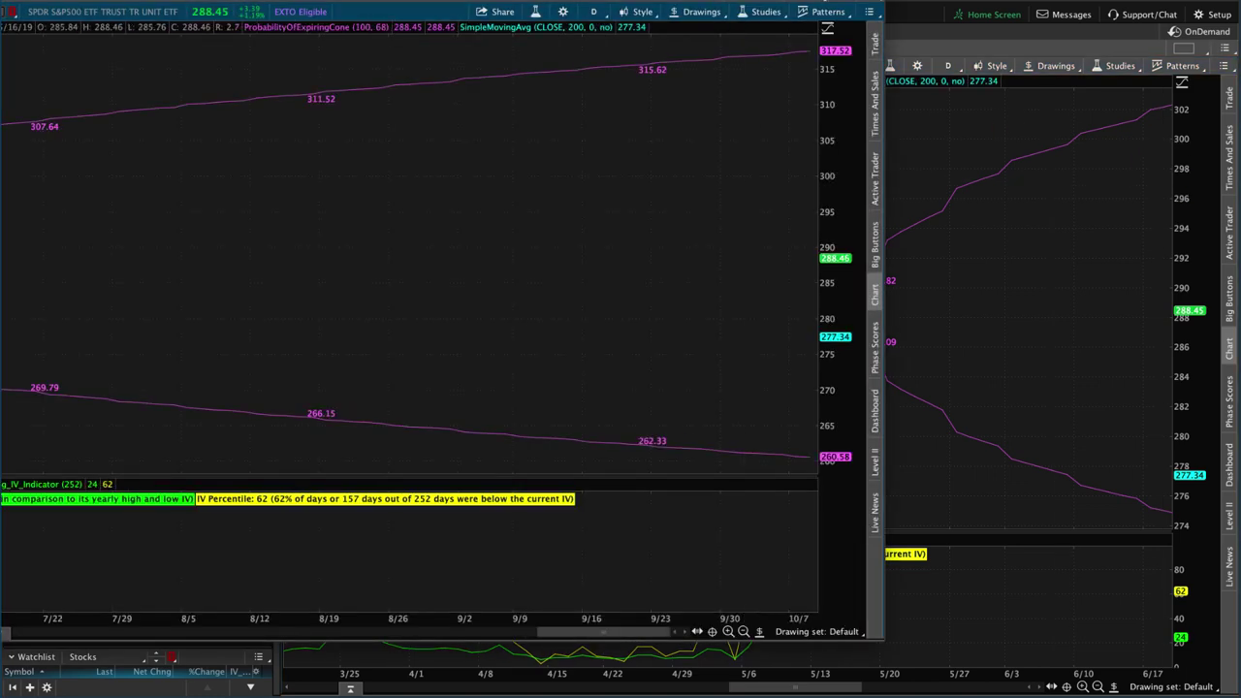
scroll(487, 294, up, 5)
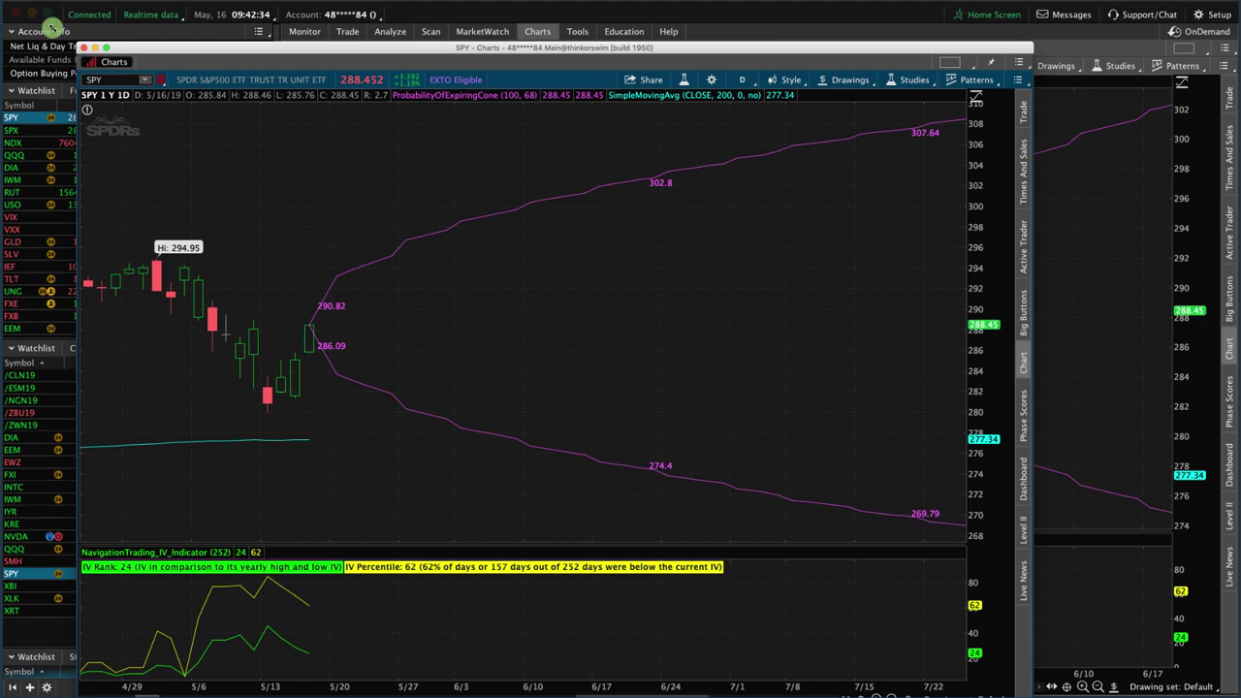
drag(82, 42, 5, 5)
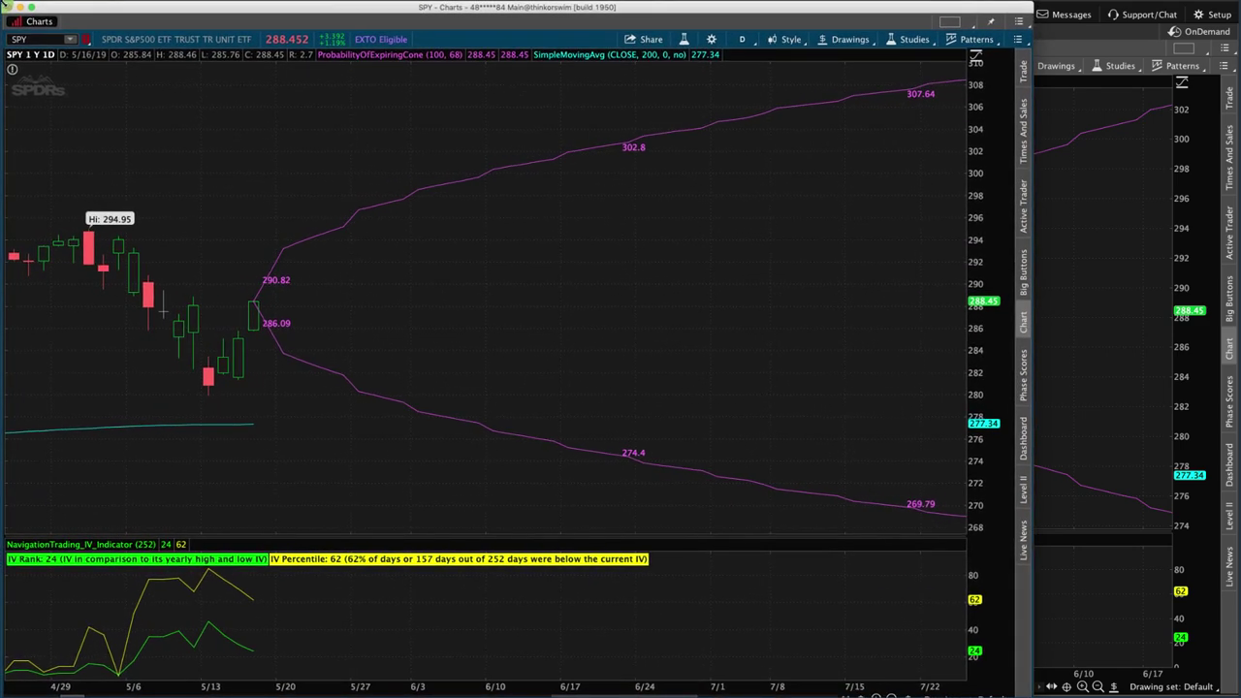
key(ctrl+alt+Return)
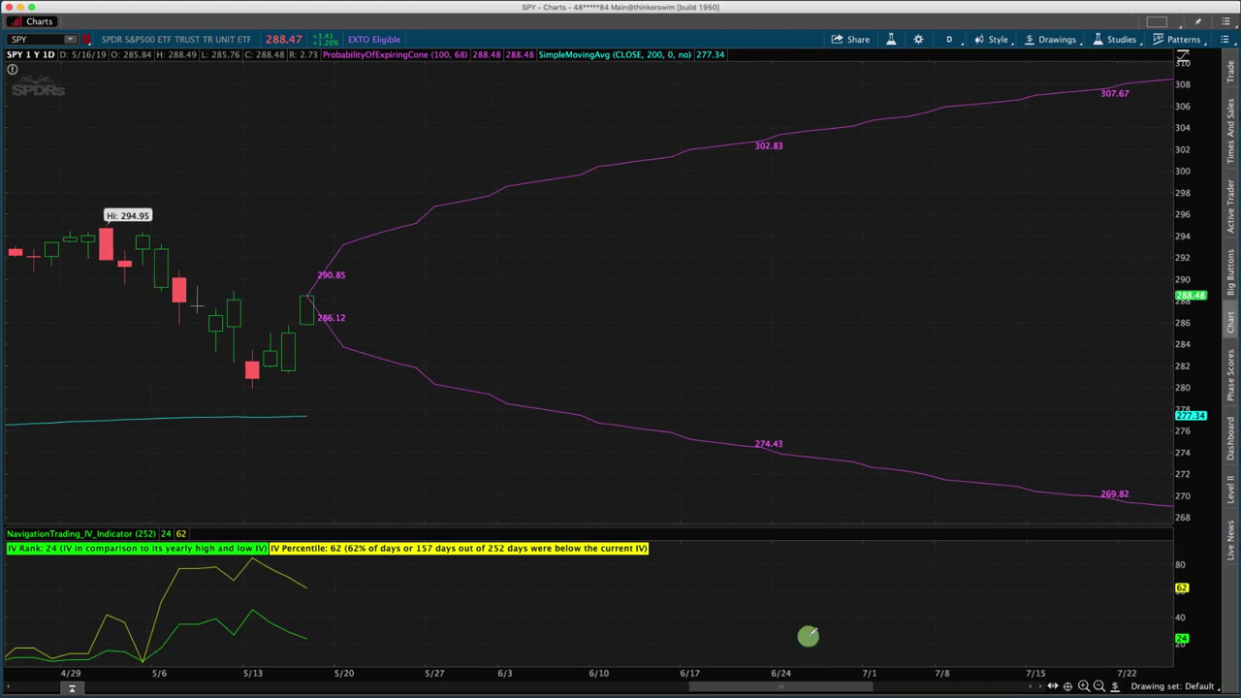
scroll(517, 507, up, 5)
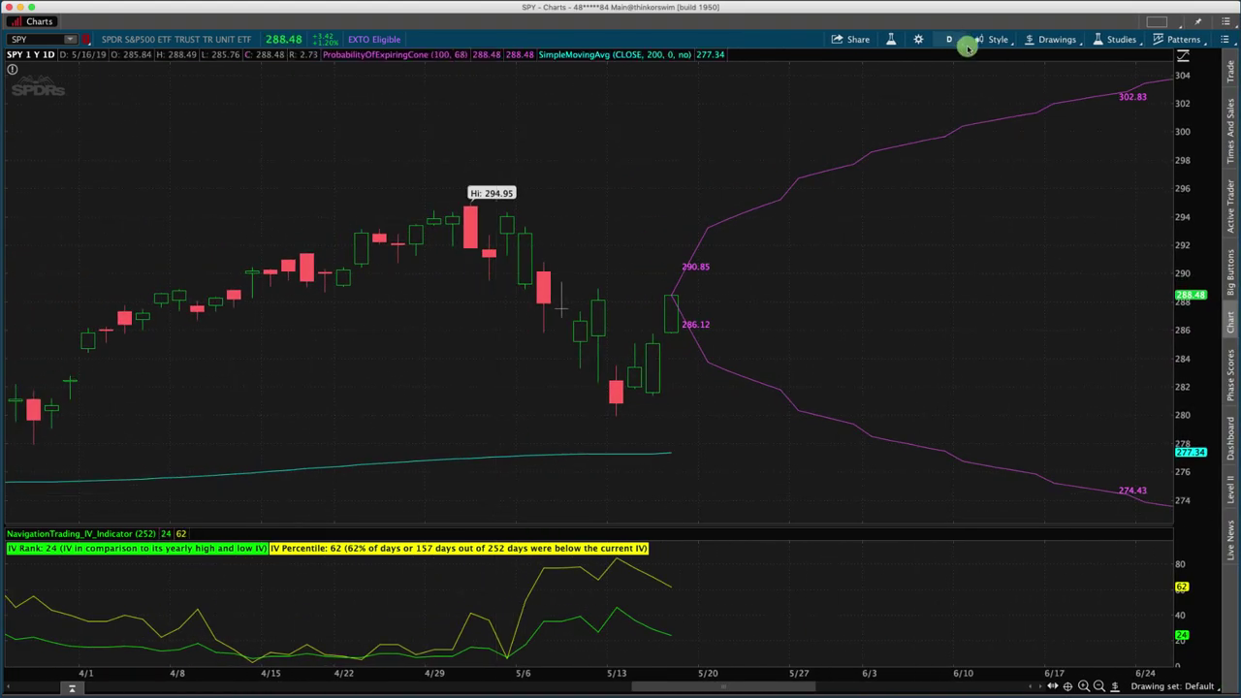
Remove ProbabilityOfExpiringCone, NT_Market_Accelerator, SimpleMovingAvg and NavigationTrading_IV_Indicator studies from the chart
click(1112, 39)
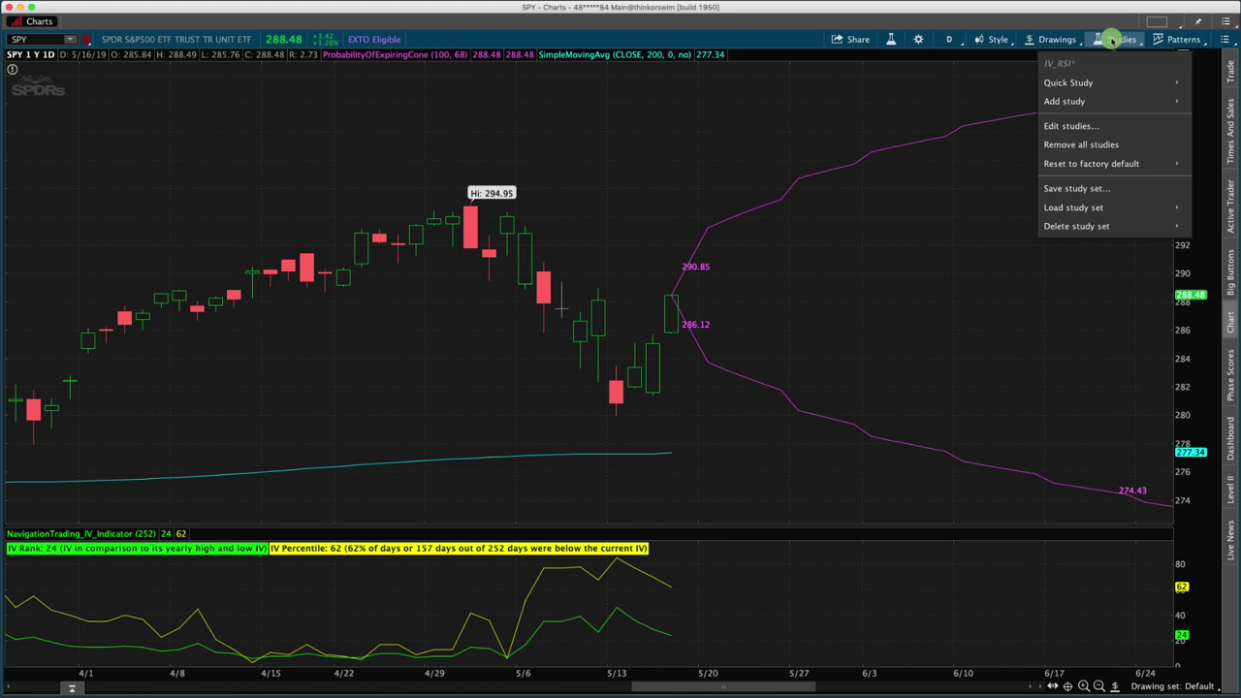
click(1079, 123)
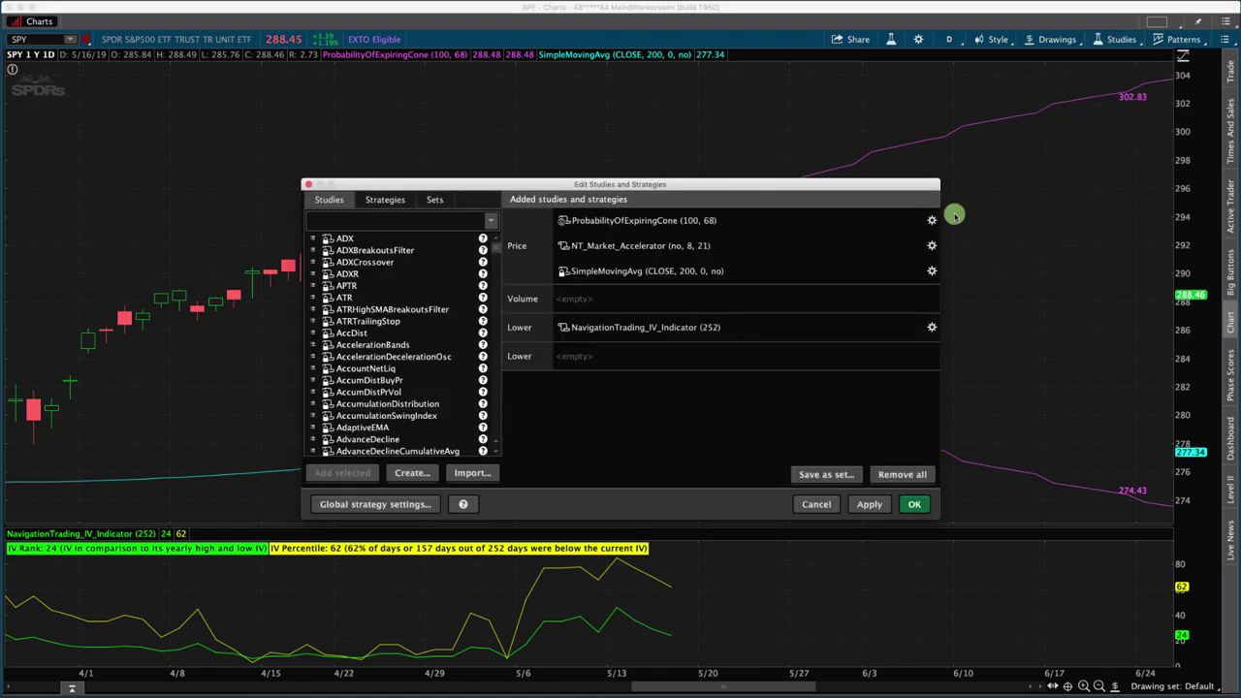
click(914, 226)
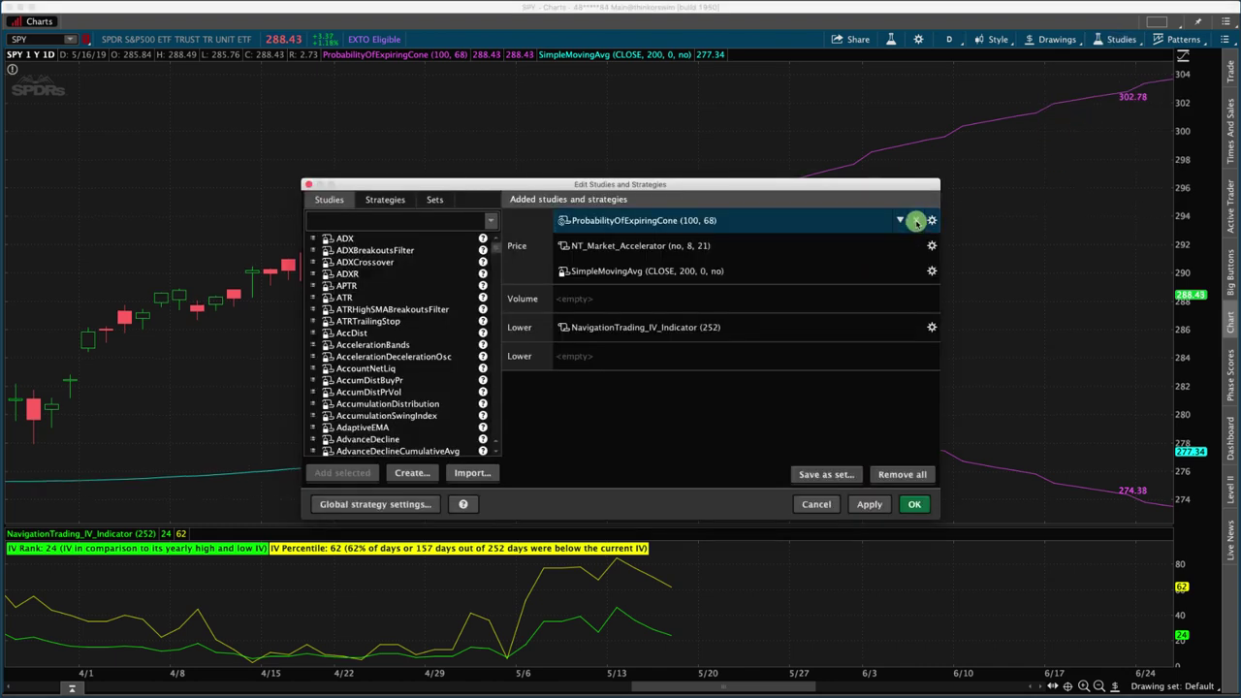
click(916, 222)
click(916, 221)
click(915, 222)
click(916, 279)
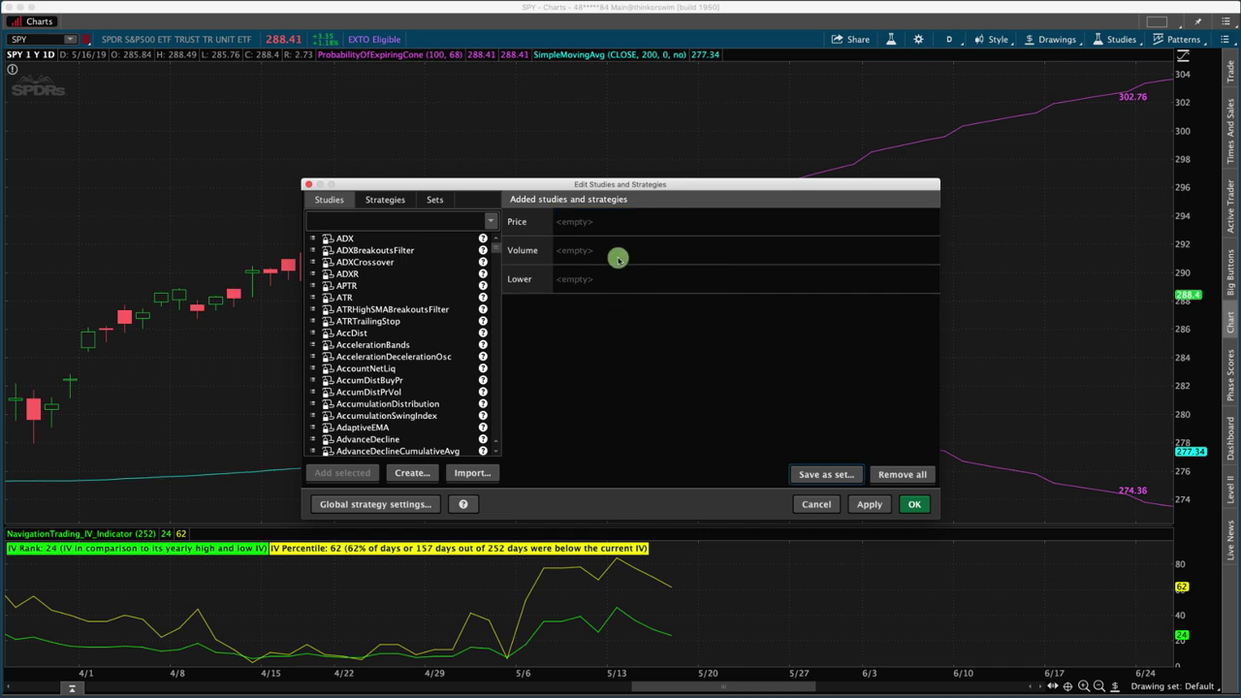
click(916, 506)
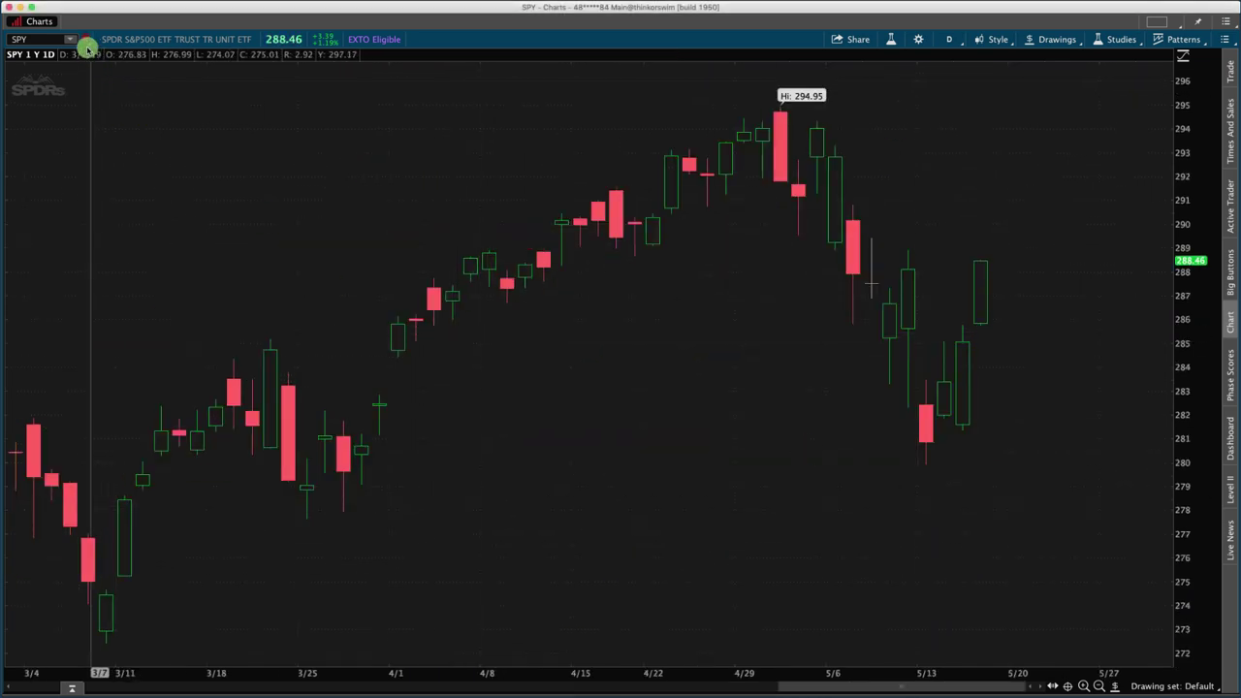
Set the chart's symbol link to Unlinked and change the chart type to Line
click(85, 39)
click(81, 64)
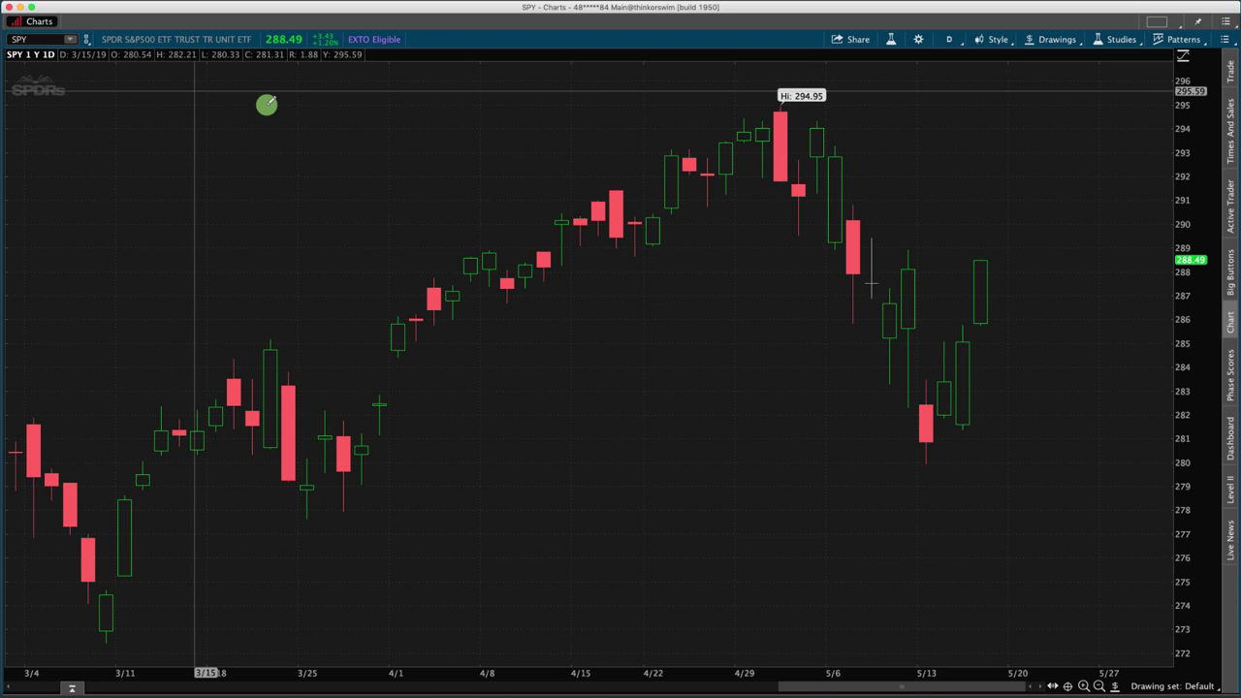
click(990, 39)
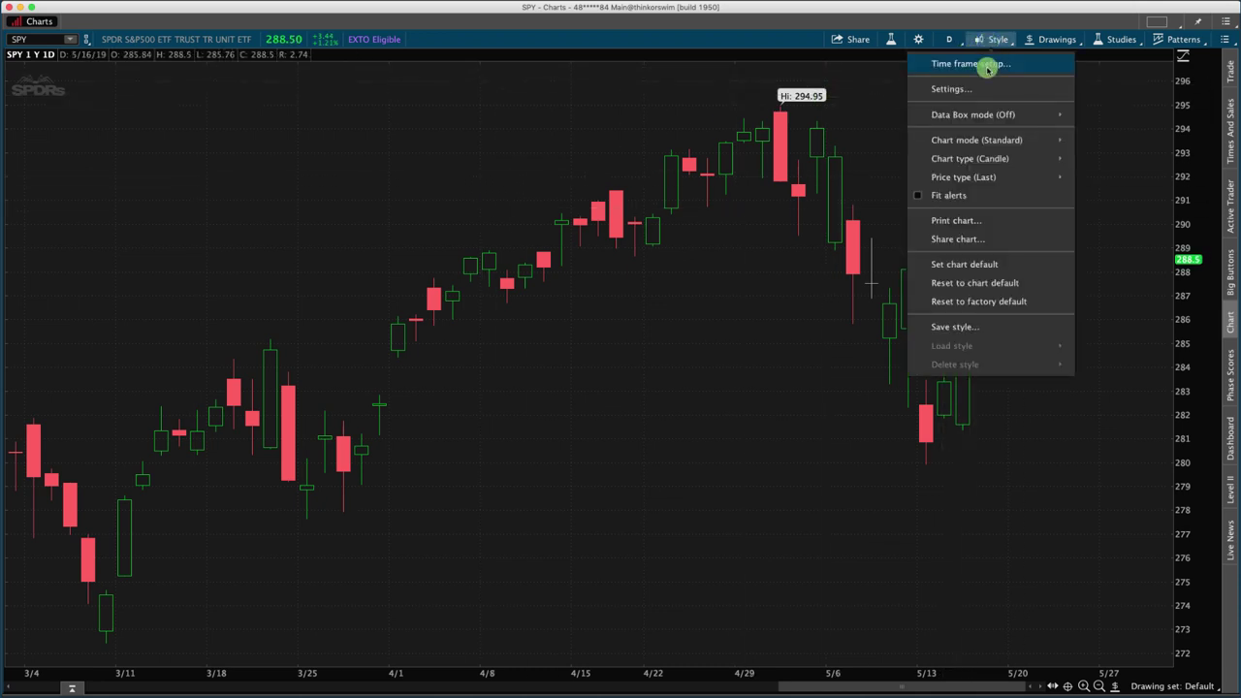
mouse_move(1028, 158)
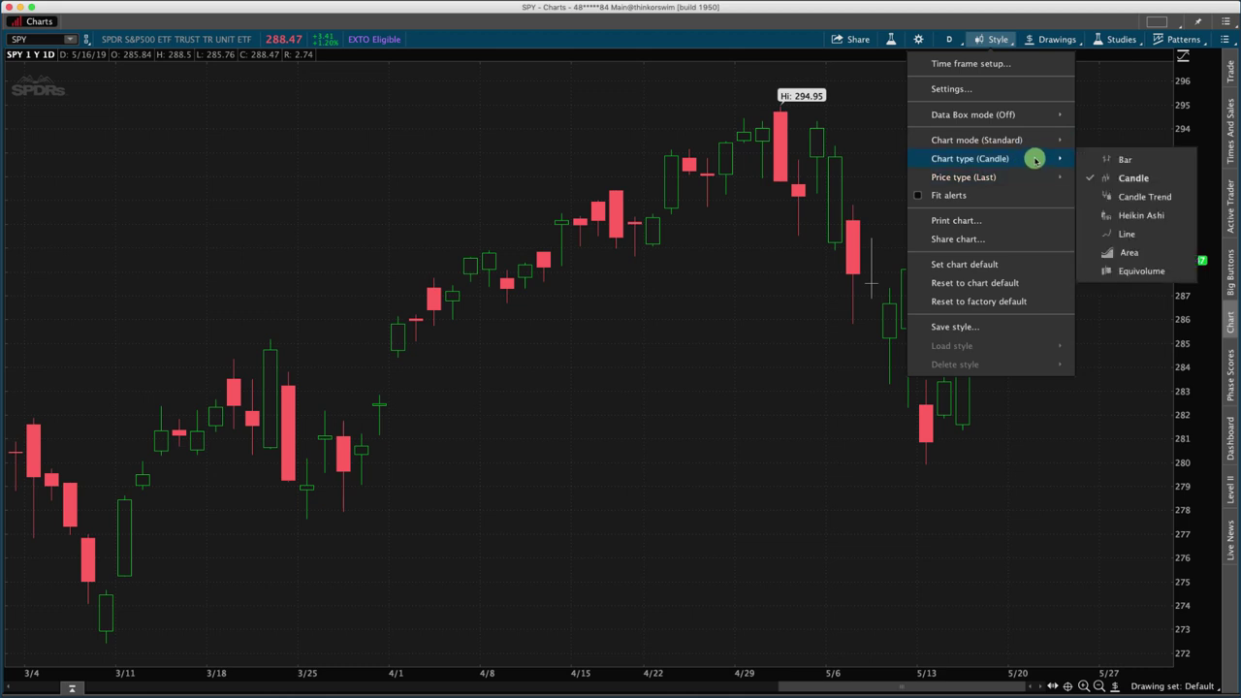
click(1123, 236)
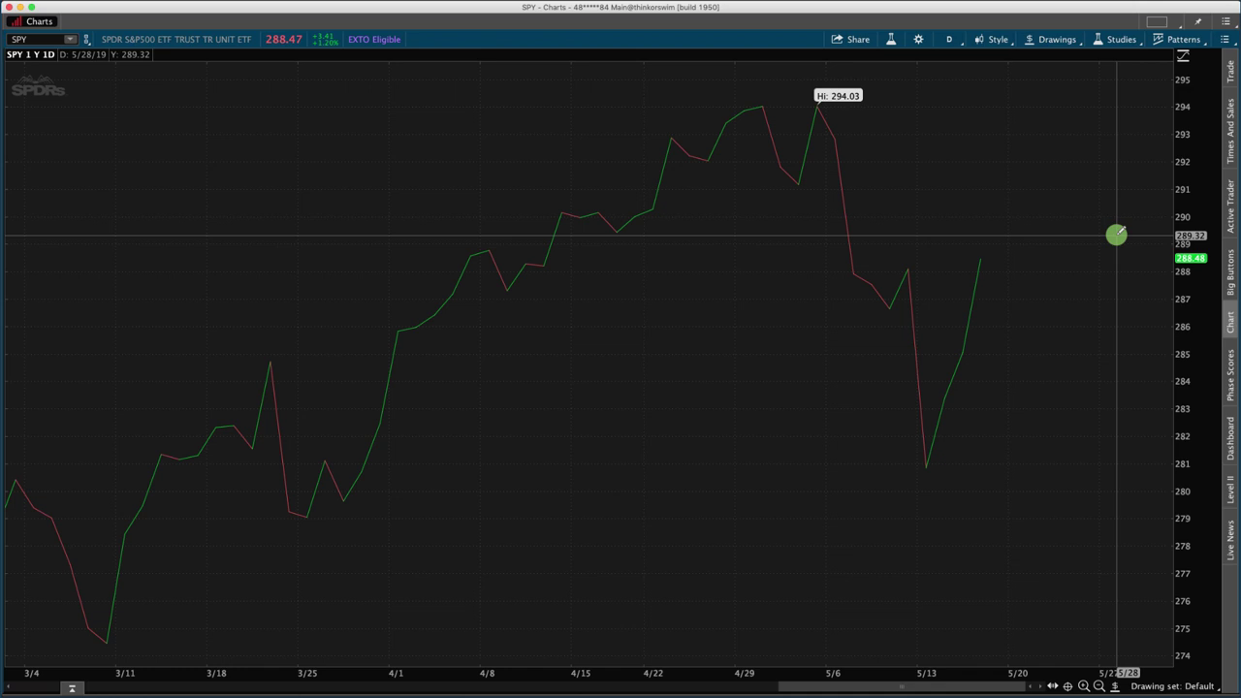
Search the studies editor for 'comp' and add a Comparison study to the price pane
click(1114, 38)
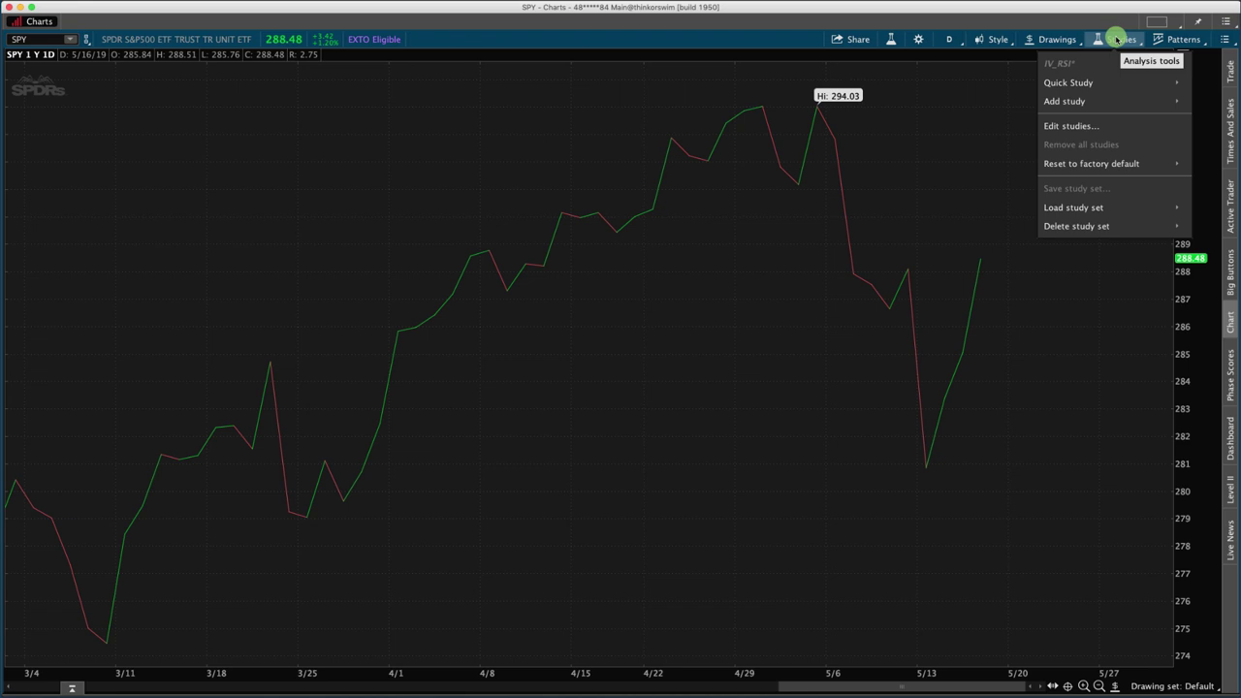
click(1071, 125)
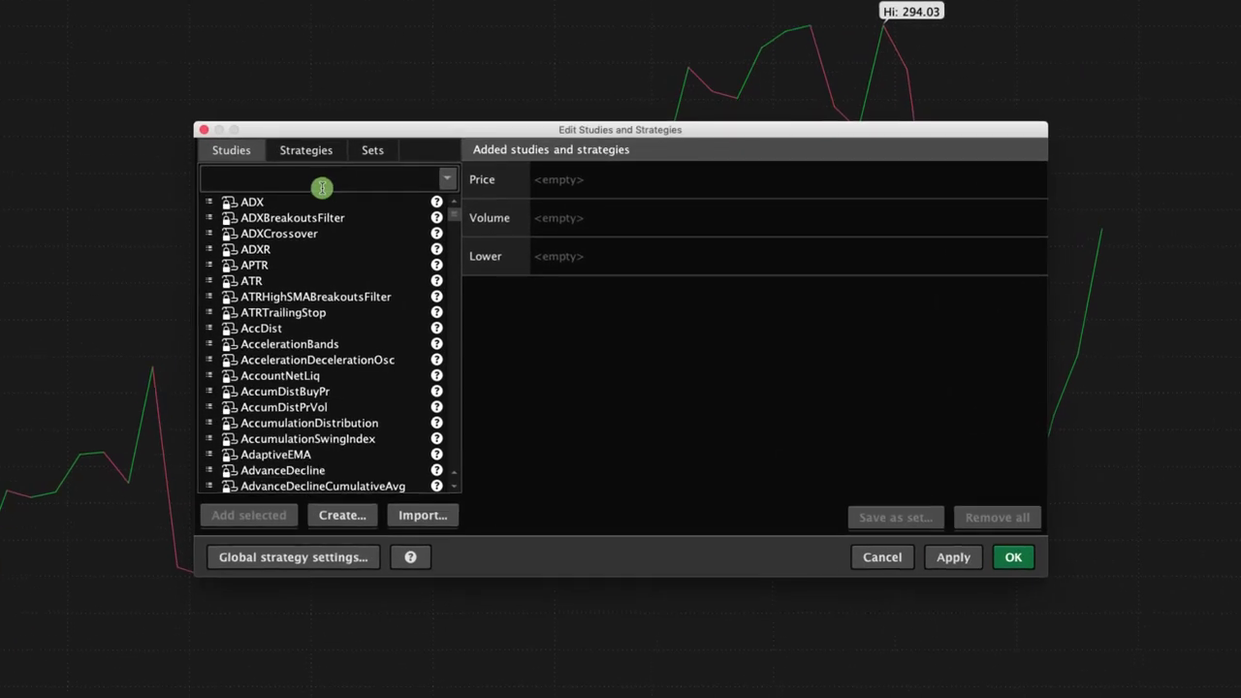
click(318, 182)
text(comp)
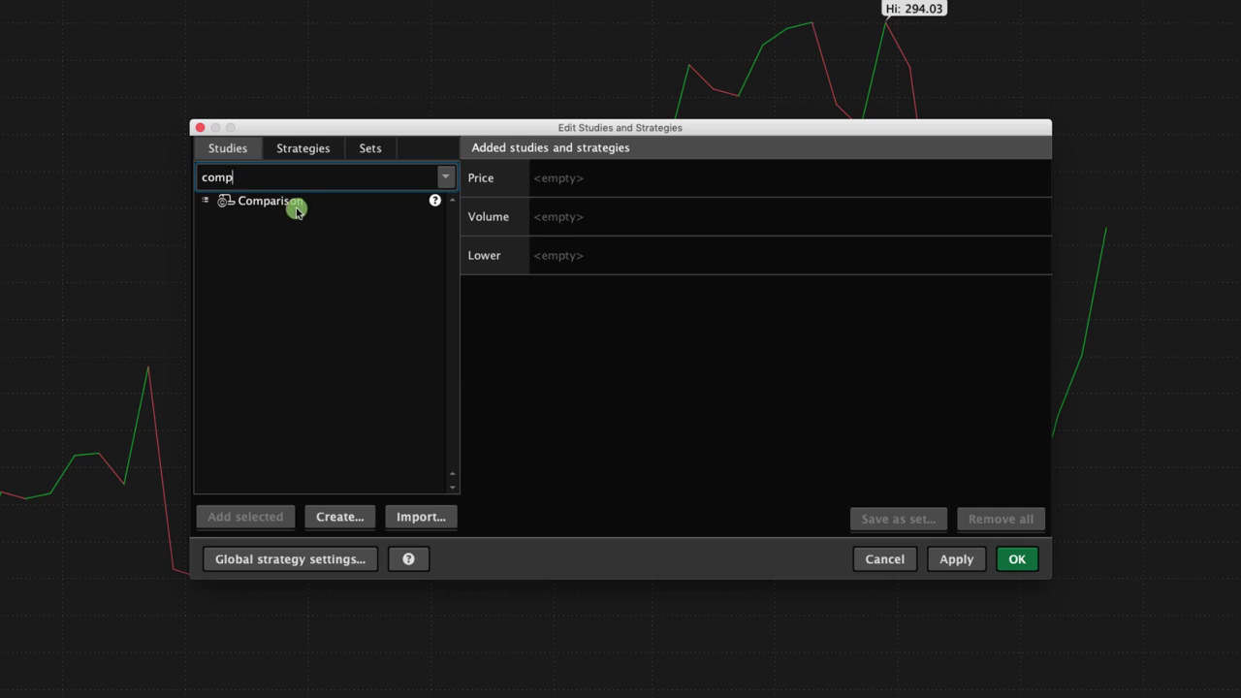
click(296, 207)
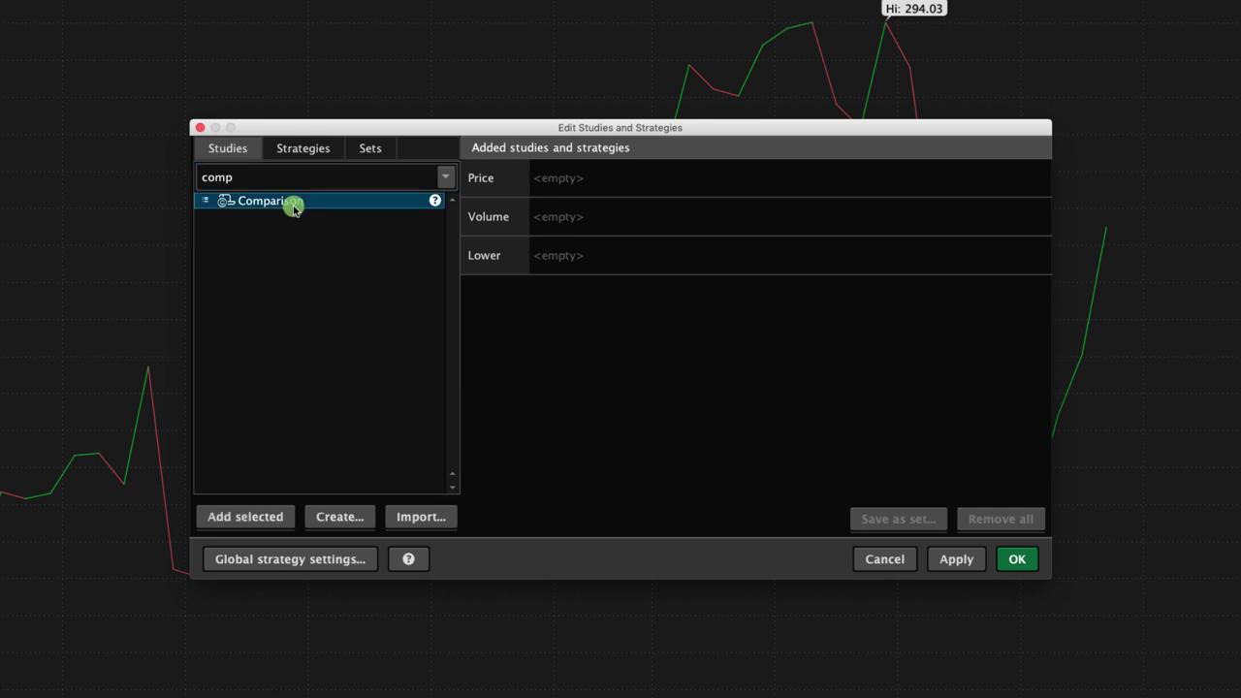
click(272, 524)
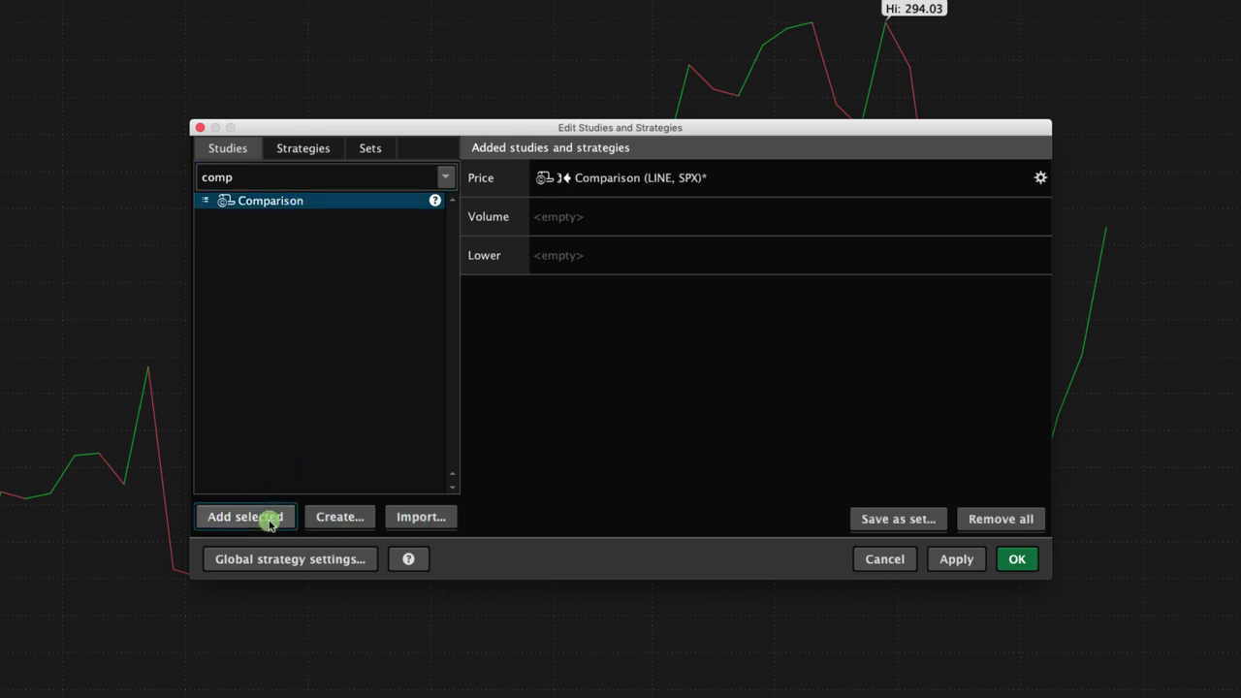
click(586, 182)
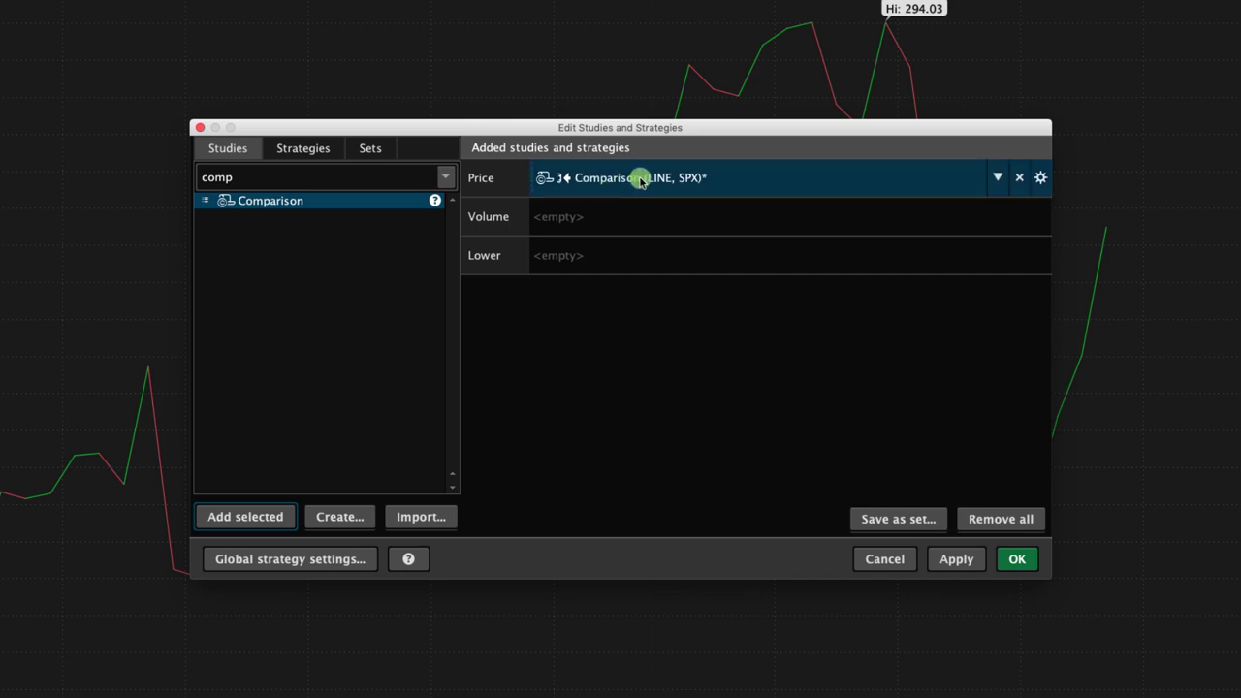
click(457, 204)
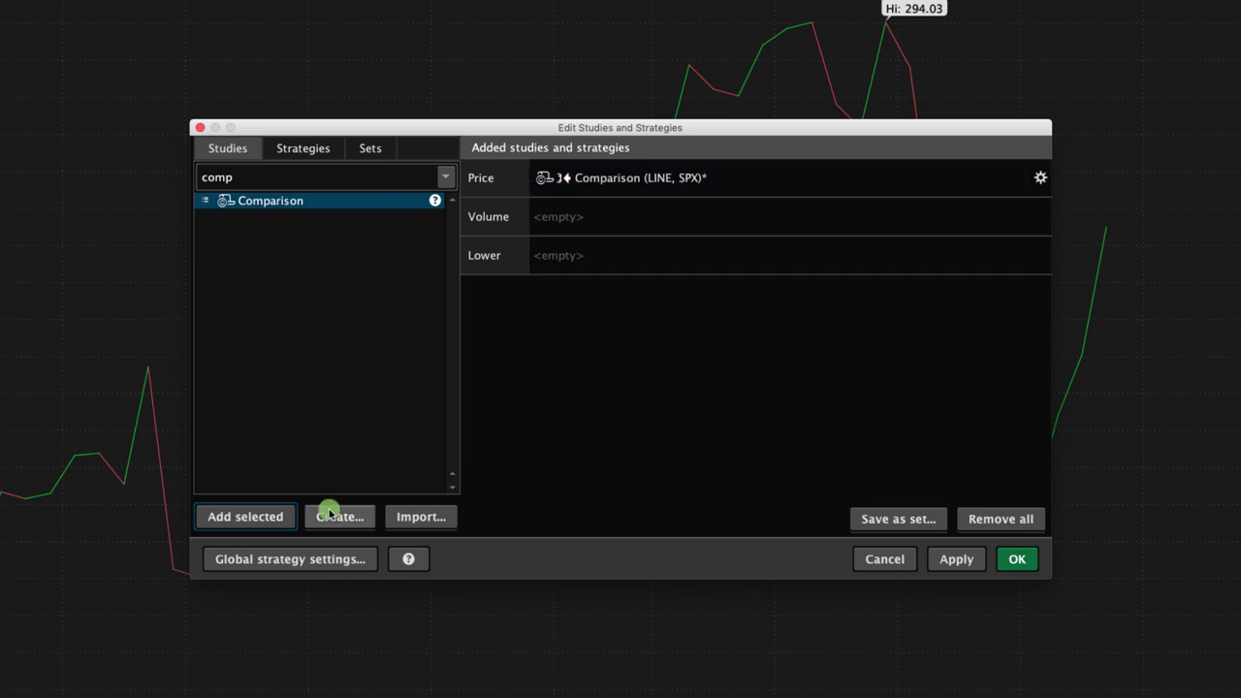
Add about ten more Comparison studies to the price pane, then select the top entry
click(277, 517)
click(279, 520)
click(278, 520)
click(278, 519)
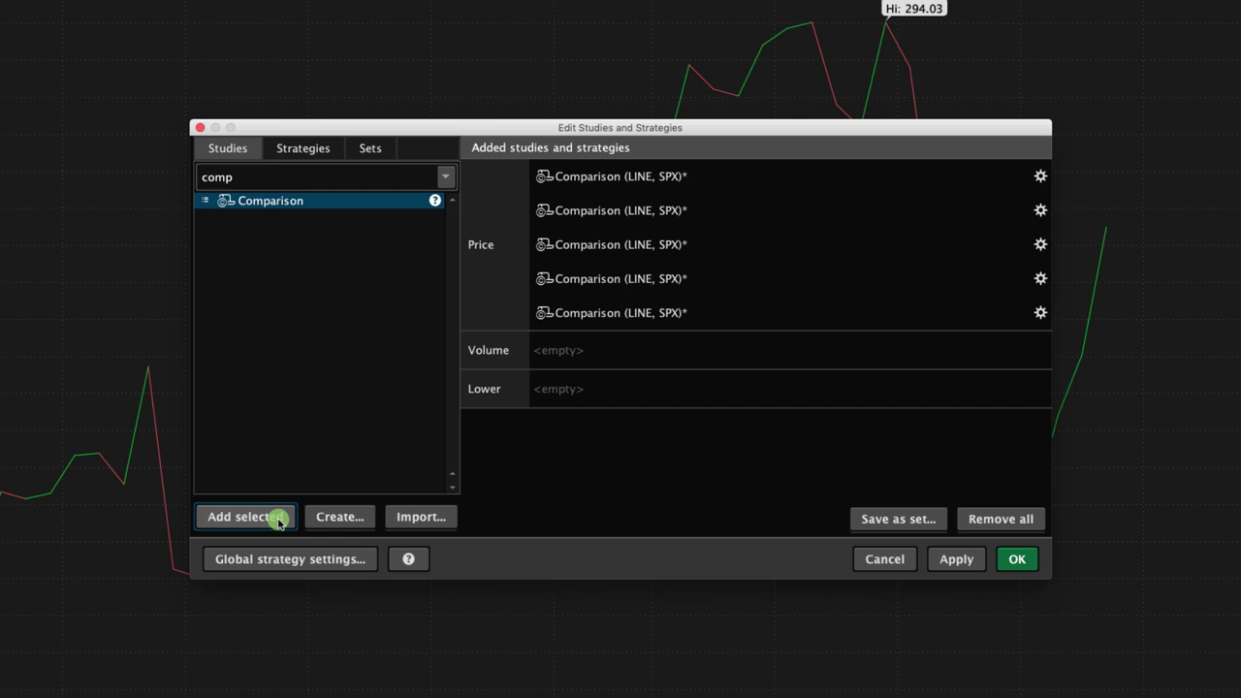
click(278, 519)
click(278, 519)
click(278, 519)
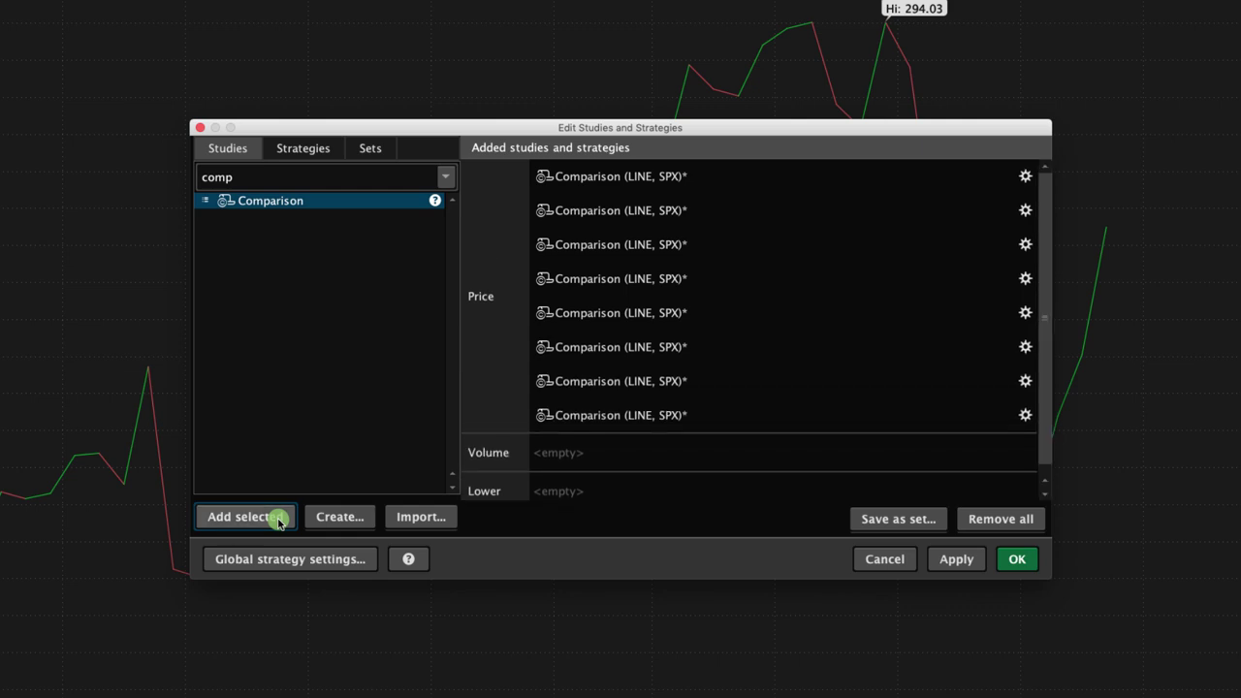
click(278, 519)
click(278, 520)
click(819, 376)
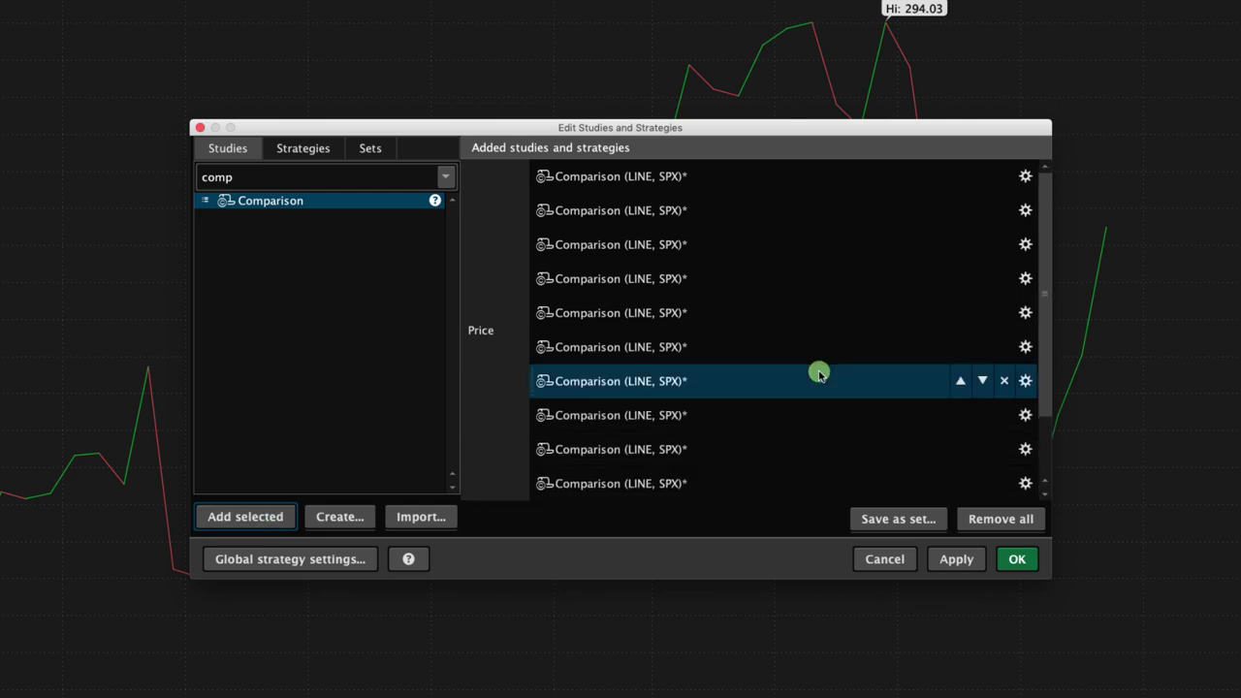
drag(819, 376, 665, 176)
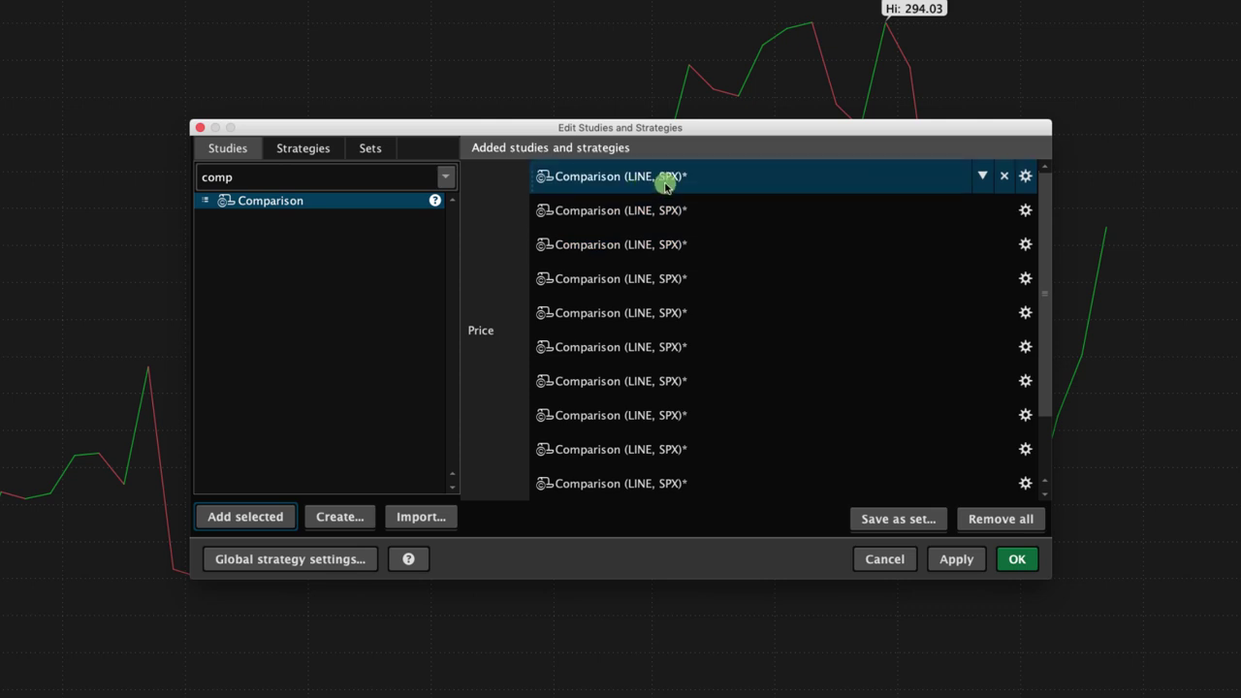
Change the first Comparison study's symbol from SPX to XLF
click(1025, 178)
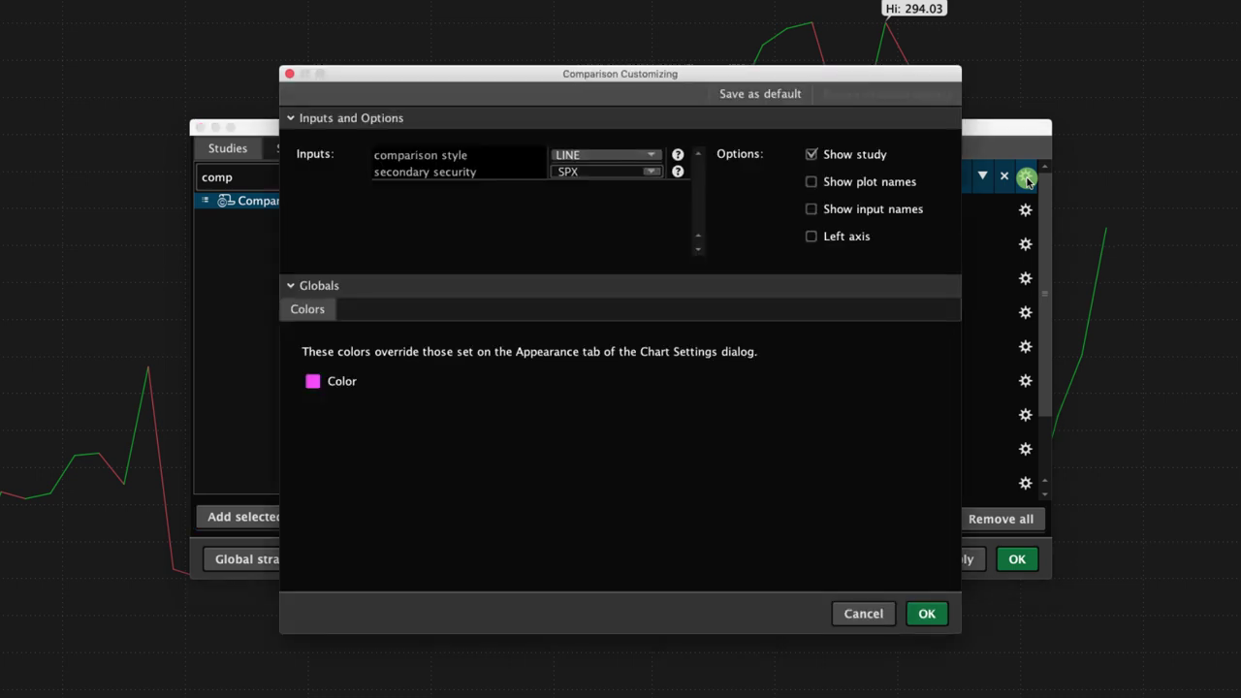
double_click(572, 173)
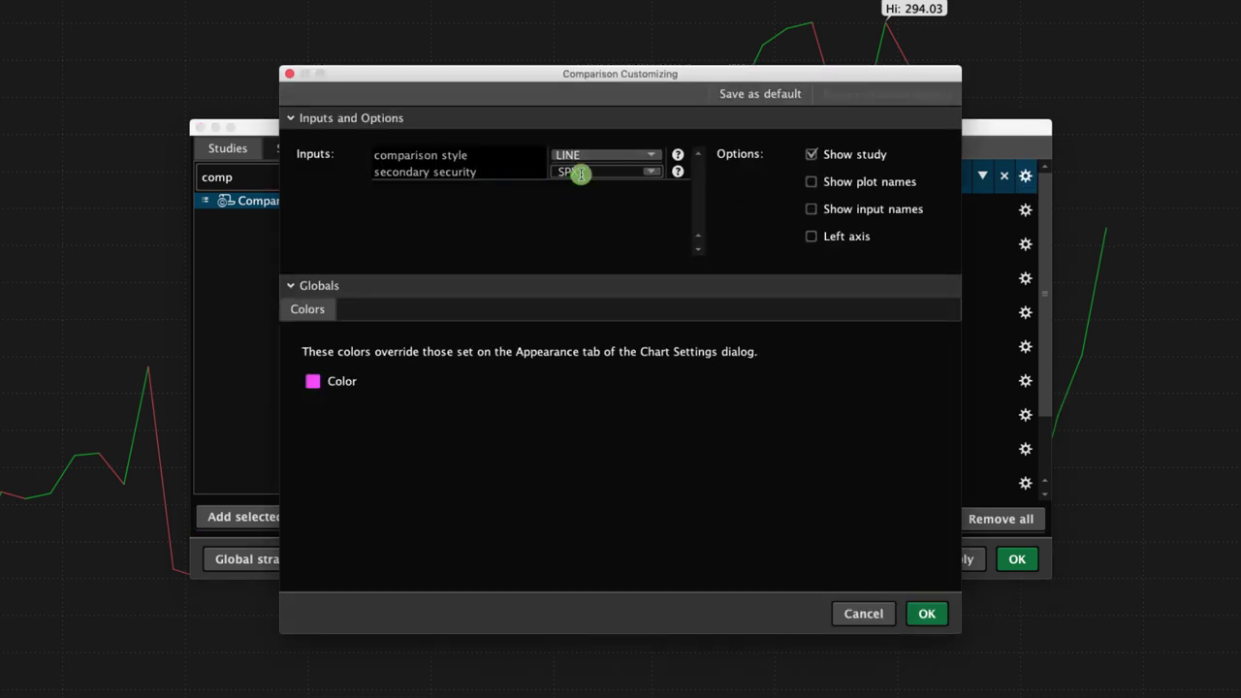
text(SPX)
drag(586, 174, 554, 176)
click(555, 174)
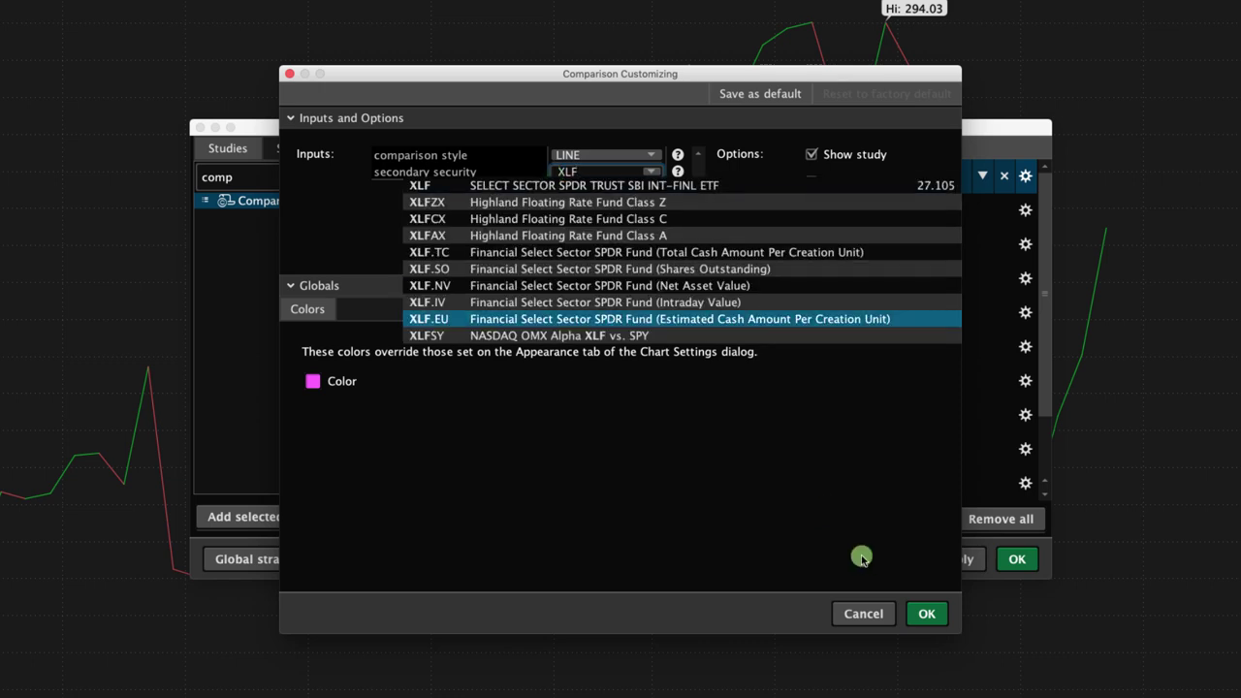
click(426, 185)
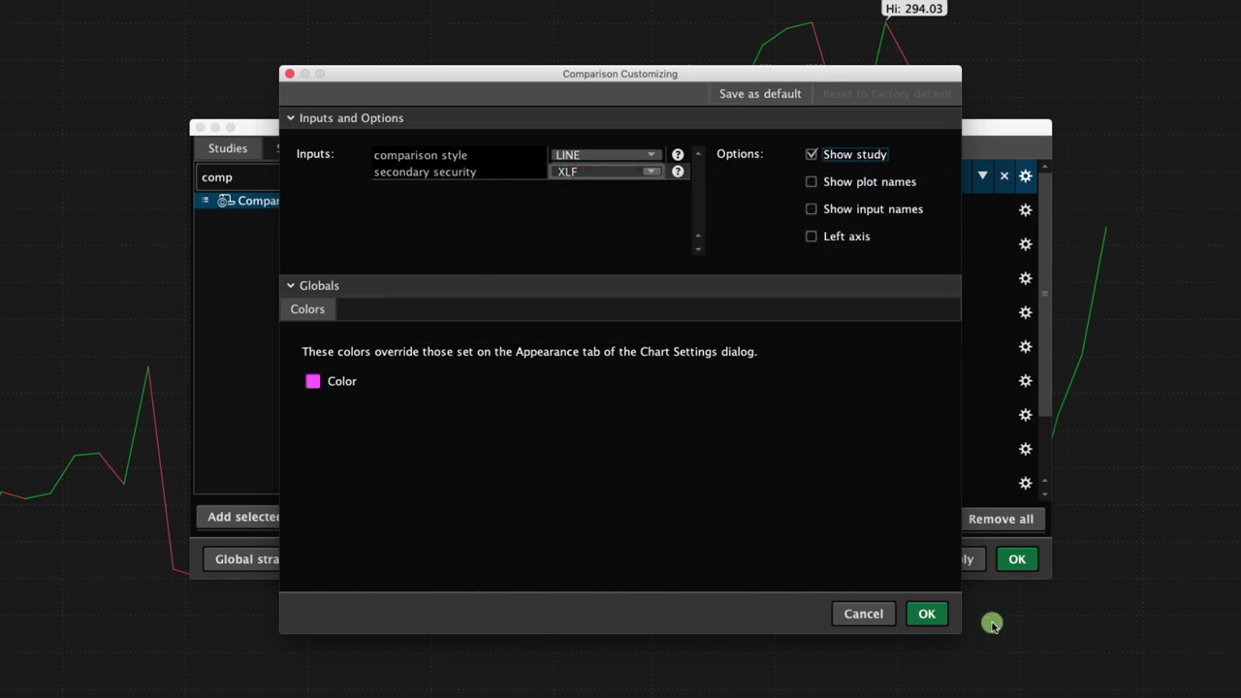
click(927, 613)
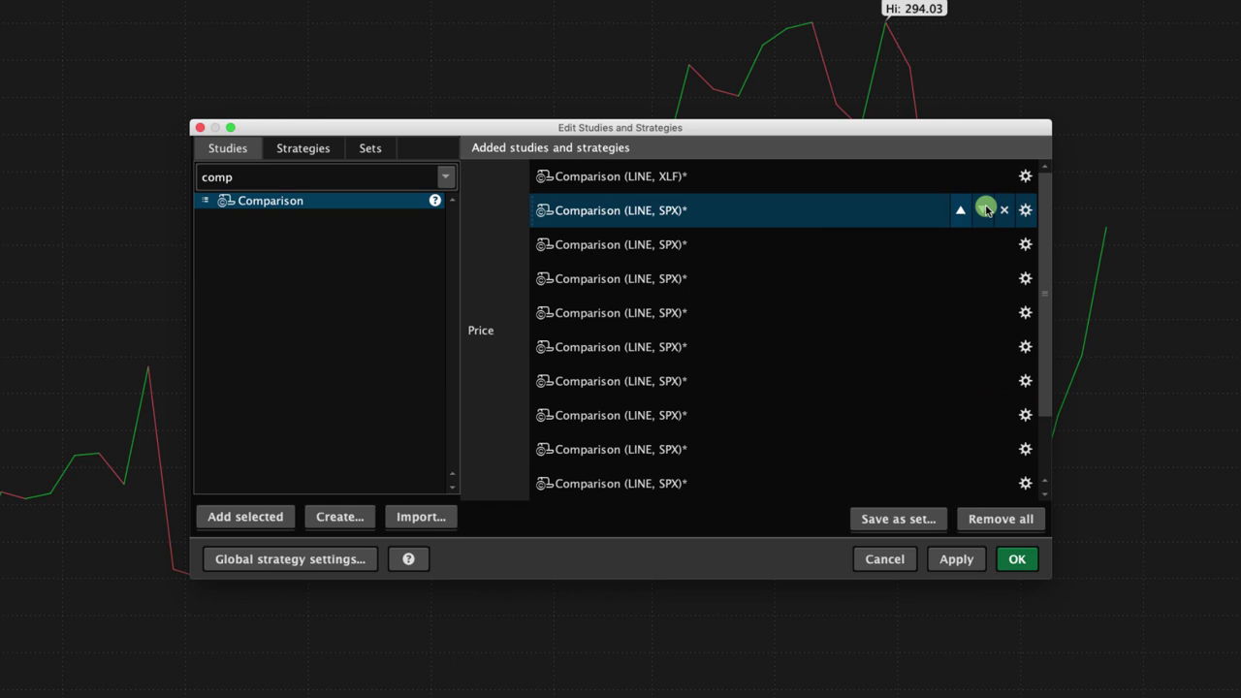
Set the second and third Comparison studies to XLE and IYR
click(1026, 211)
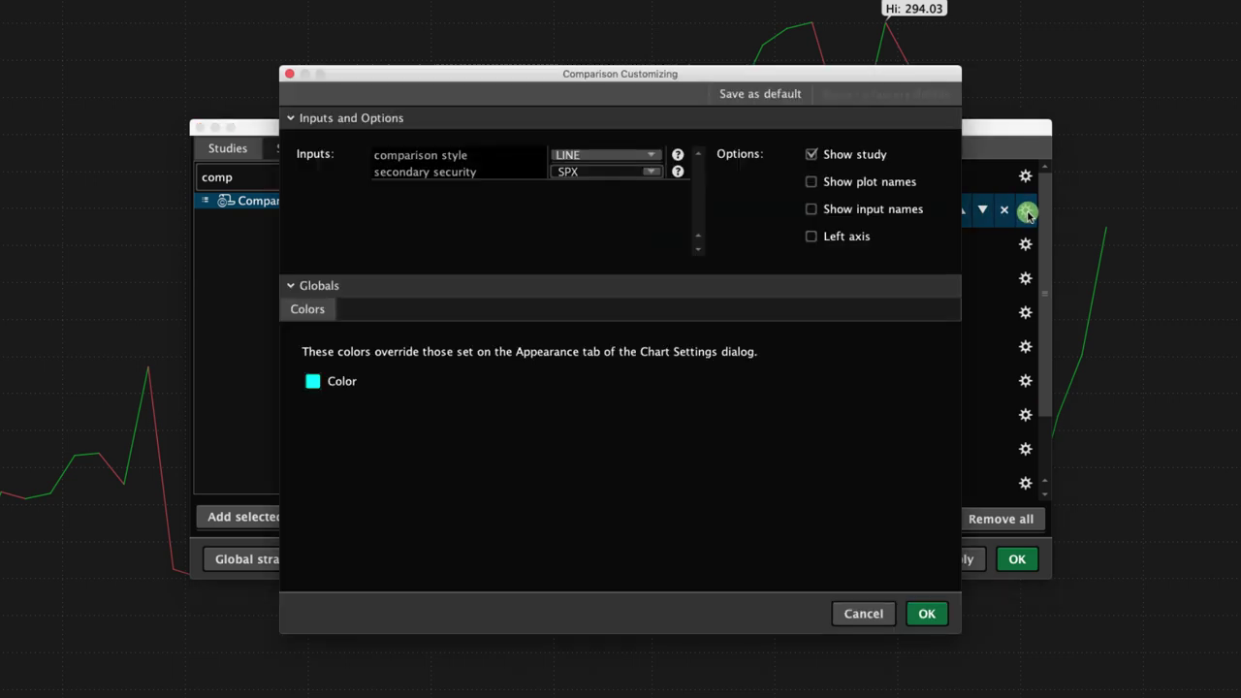
click(563, 172)
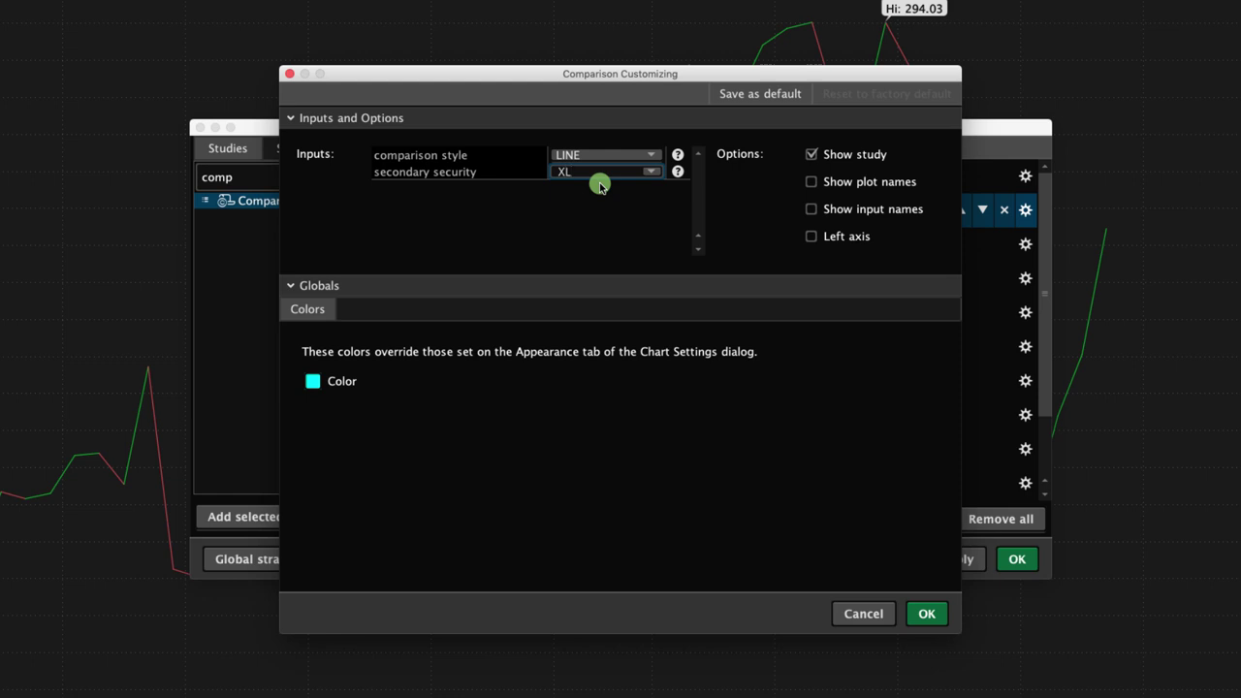
text(XLE)
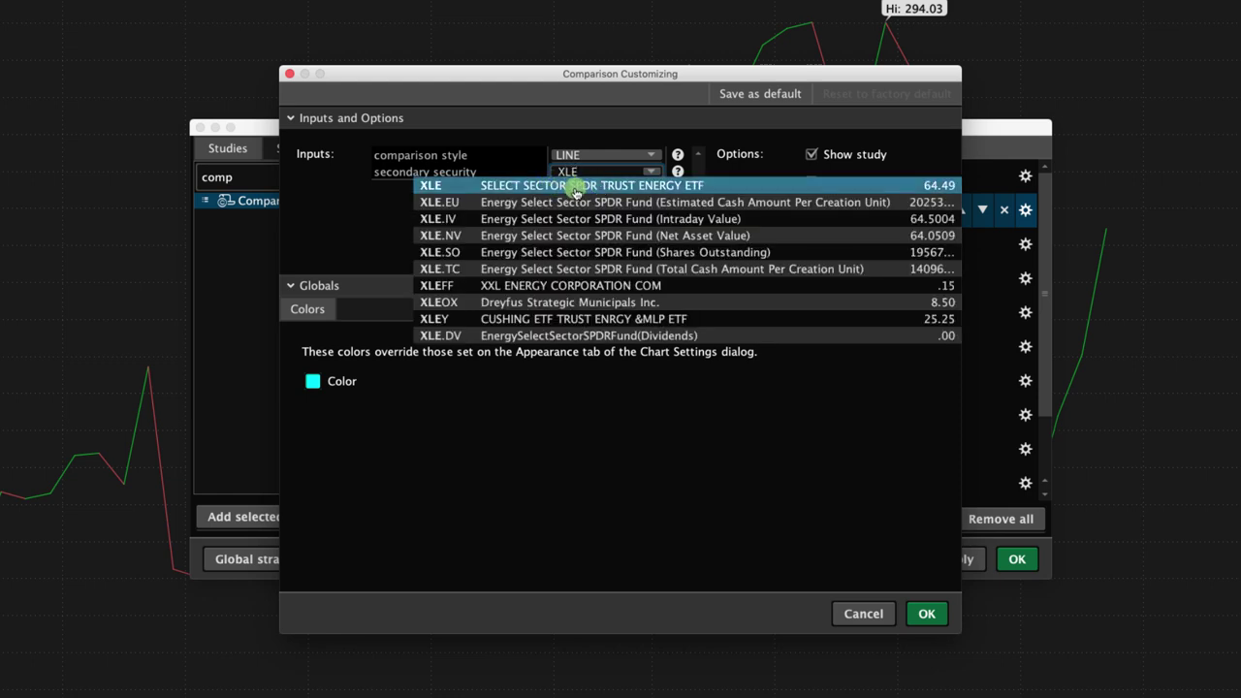
click(645, 189)
click(927, 613)
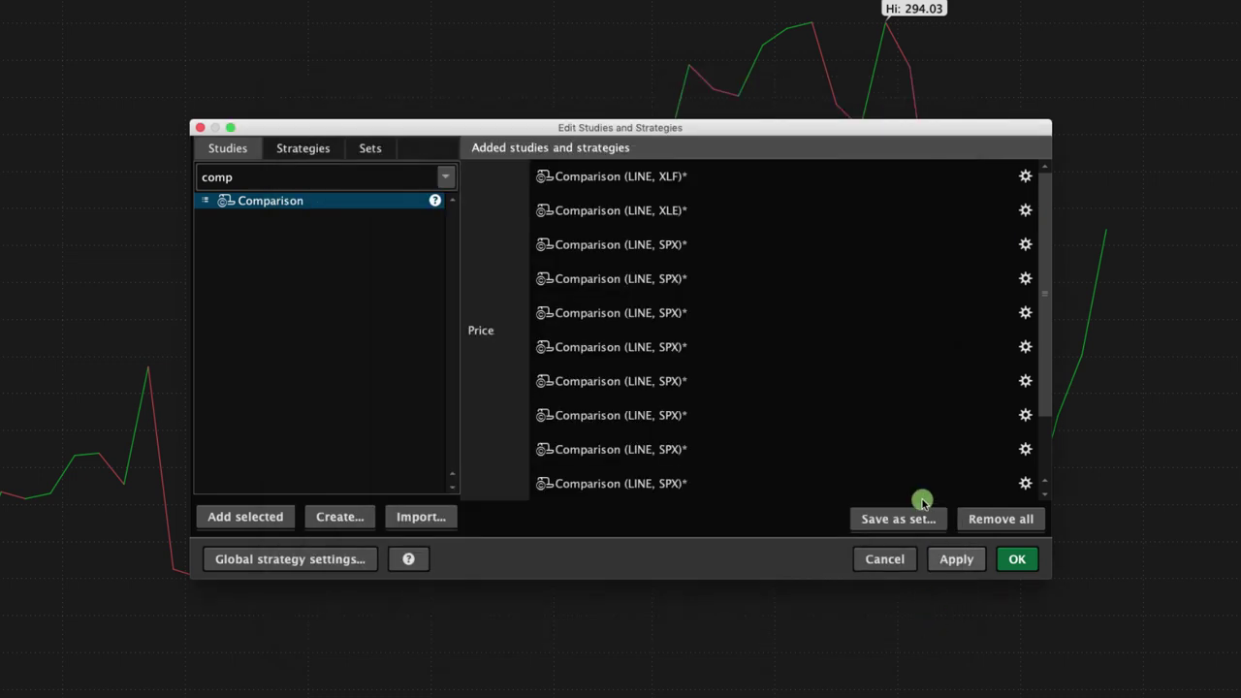
click(1024, 244)
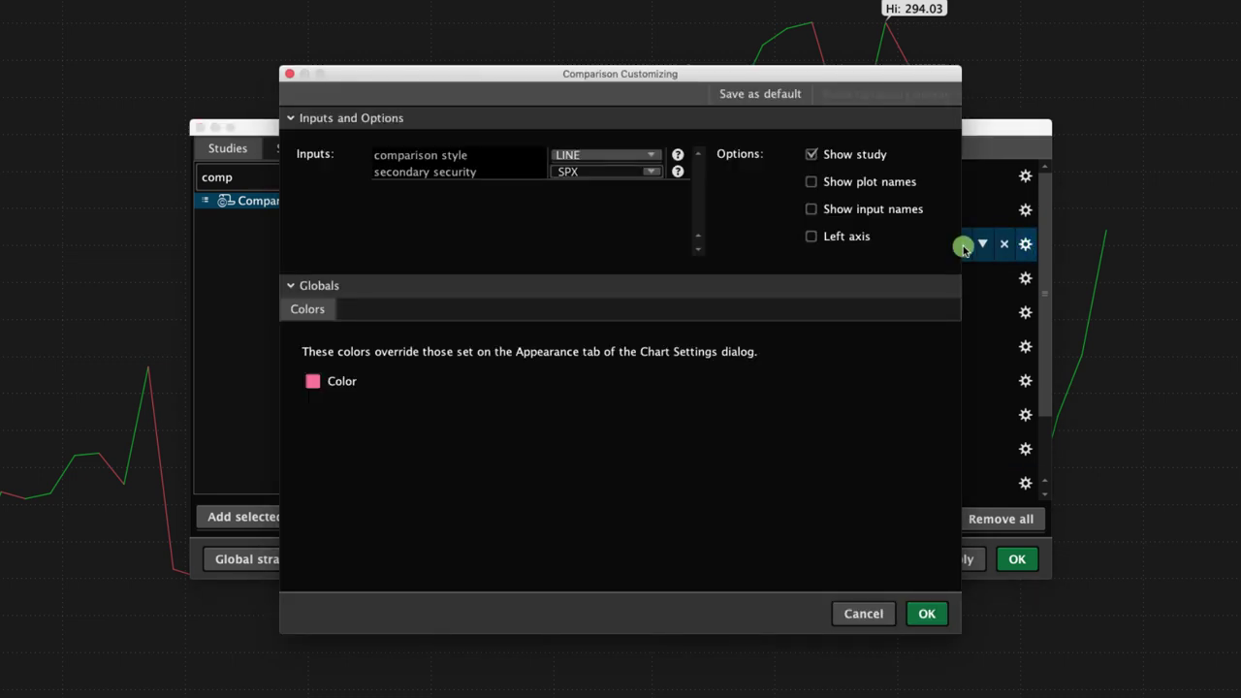
click(596, 170)
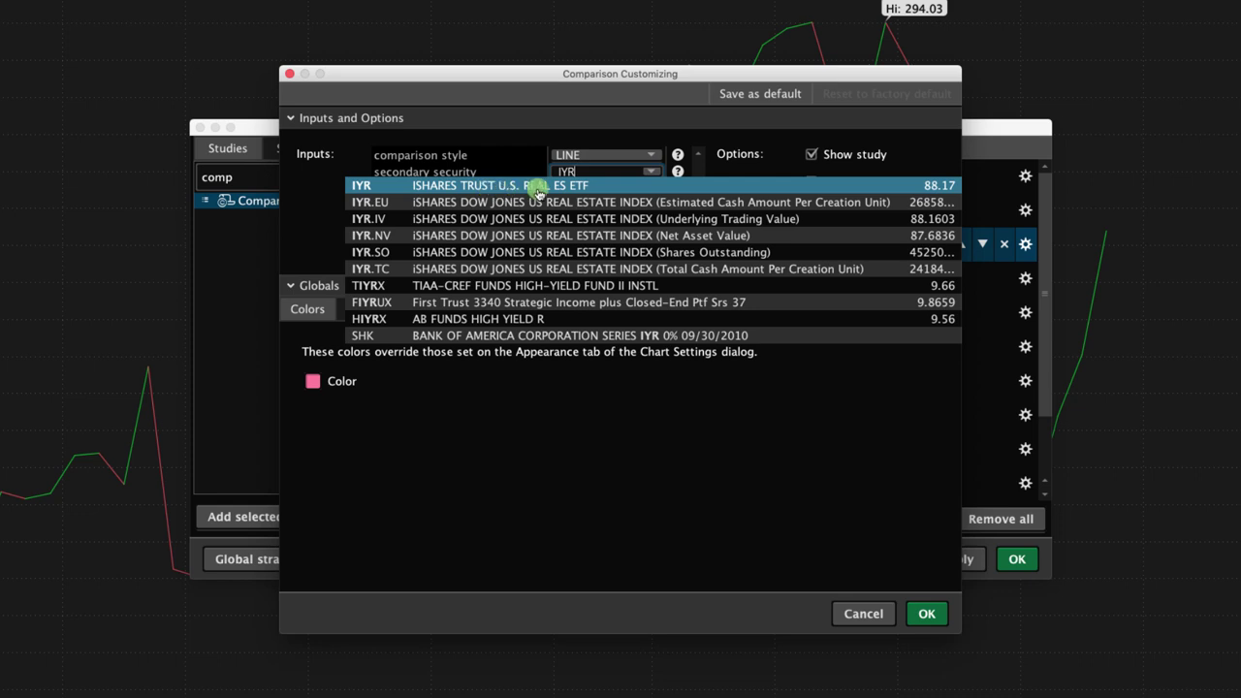
click(928, 614)
Set the fourth and fifth Comparison studies to XLU and XBI
click(1026, 280)
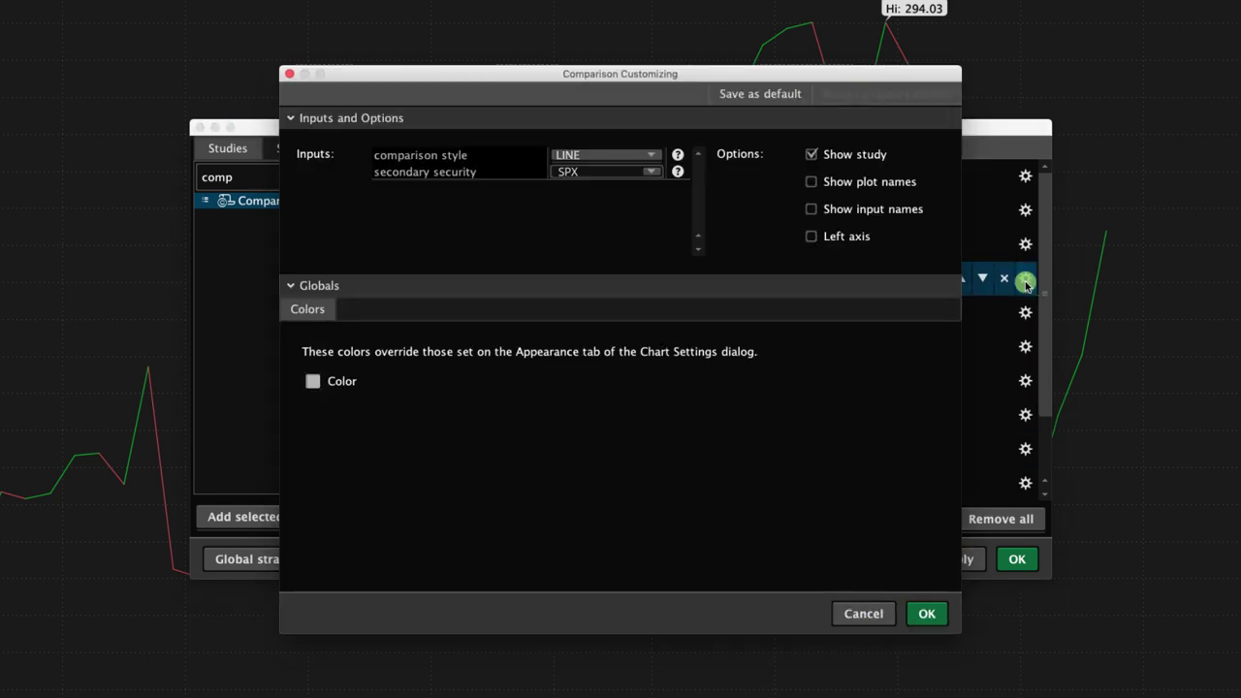
click(582, 173)
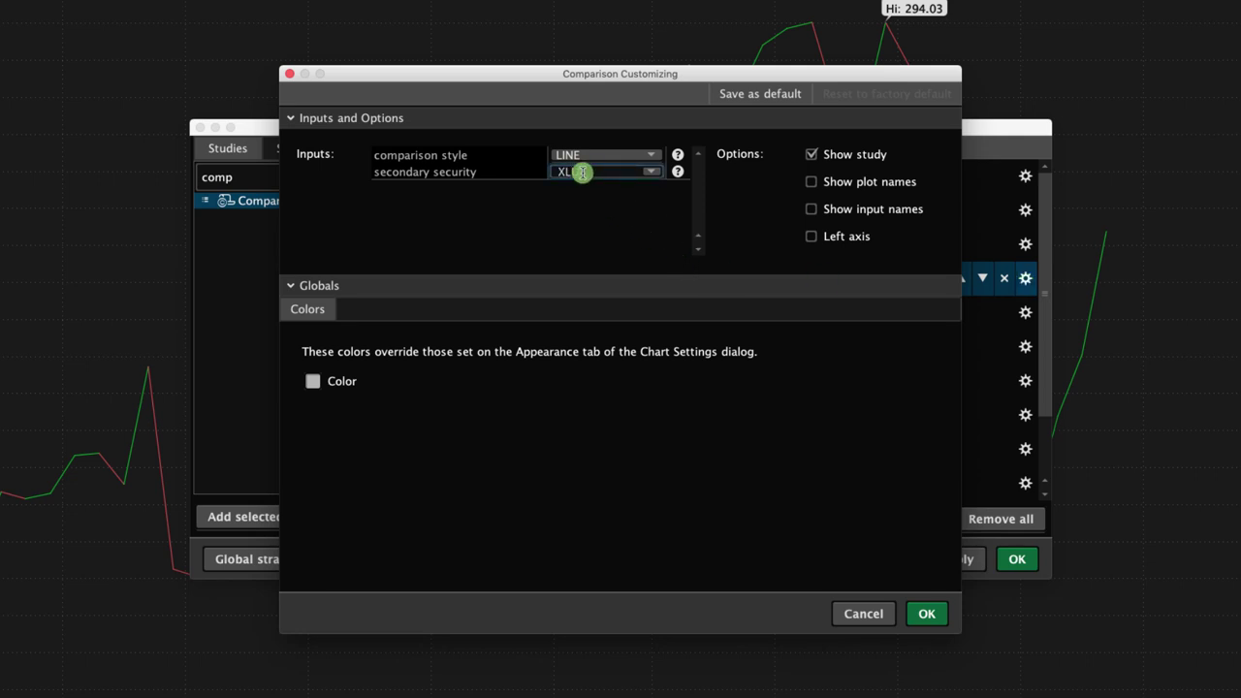
text(XLU)
click(914, 611)
click(926, 613)
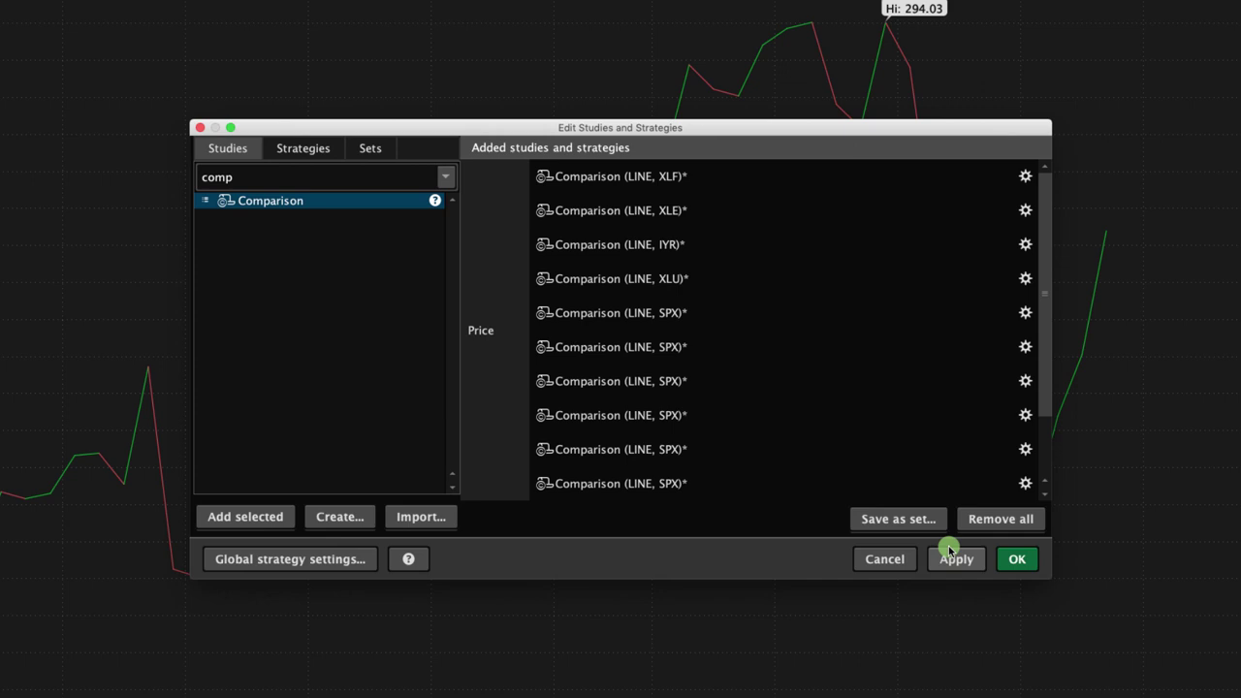
click(1025, 312)
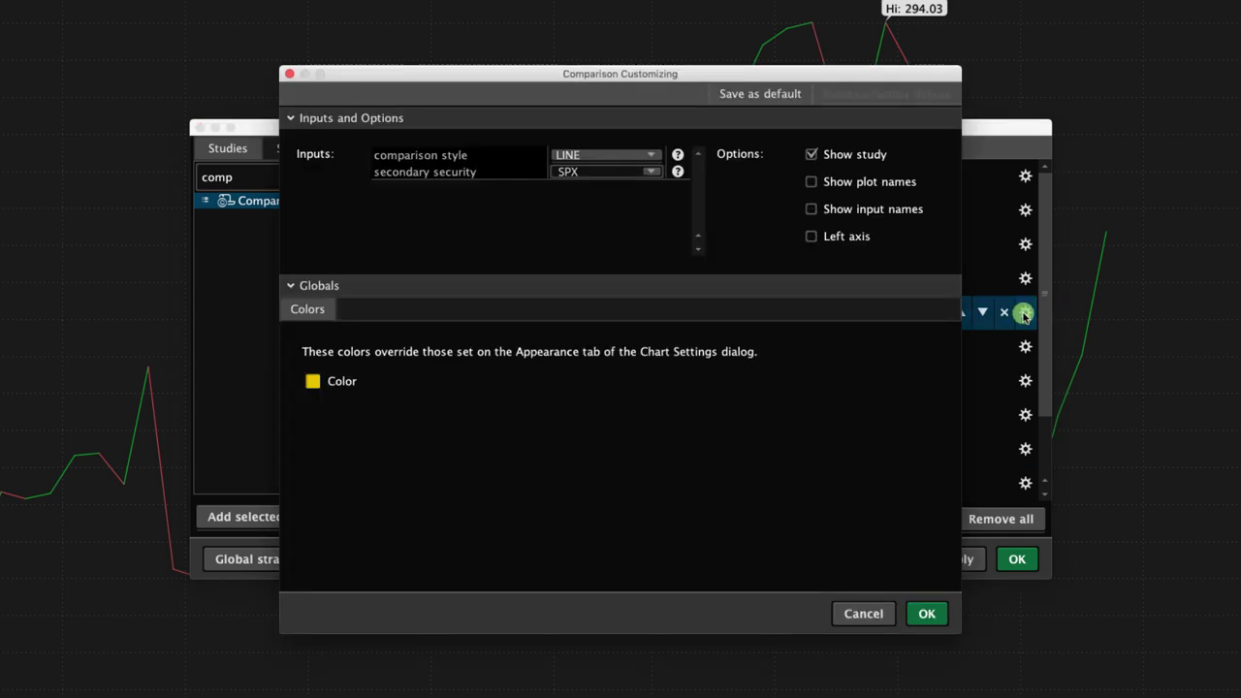
click(595, 172)
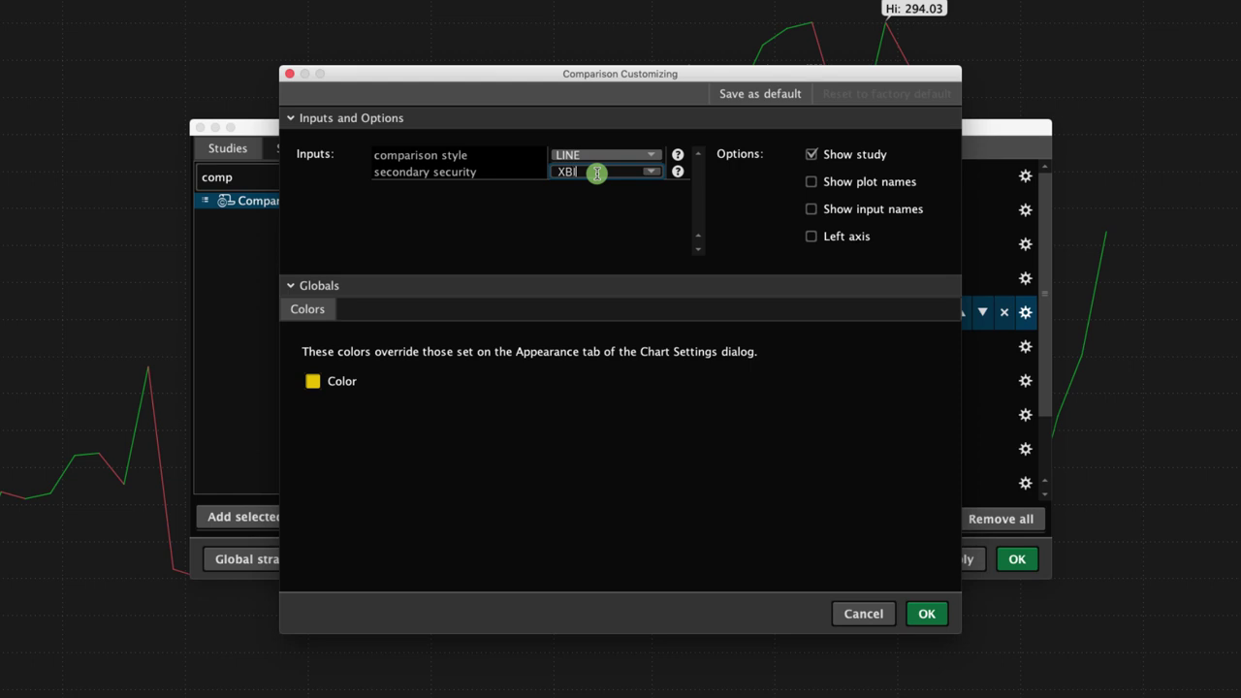
click(930, 613)
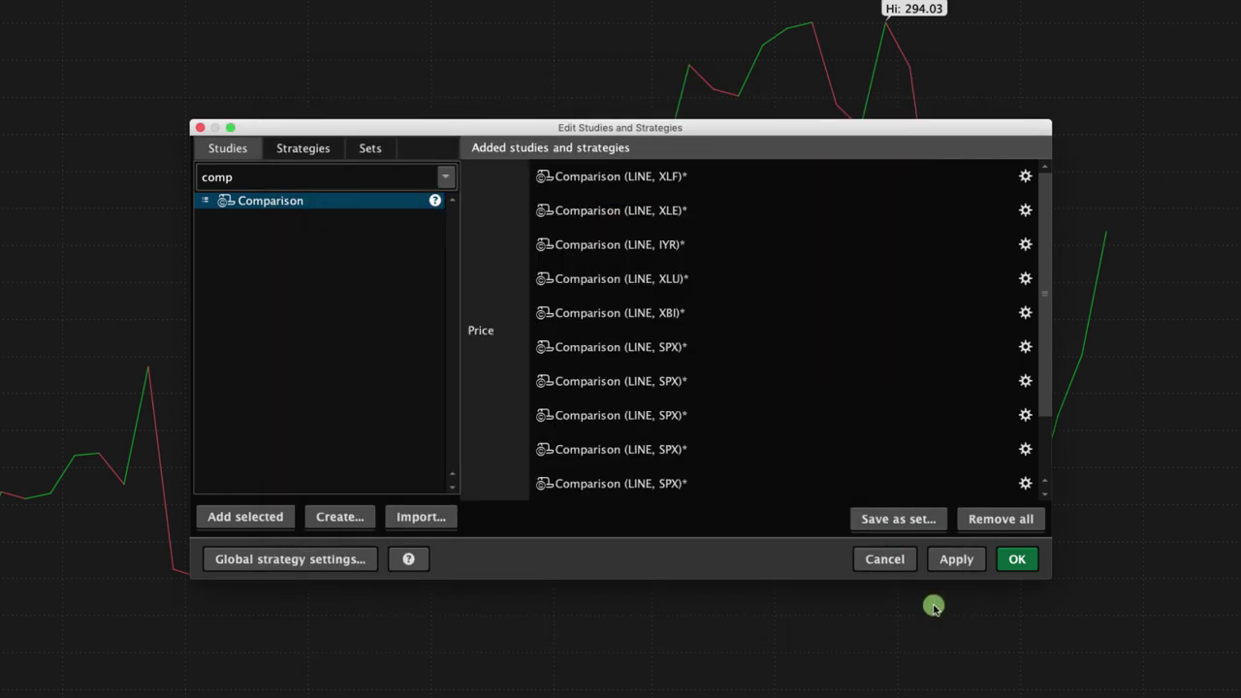
Replace SPX with XLV on the sixth Comparison study
click(1025, 346)
drag(599, 174, 553, 174)
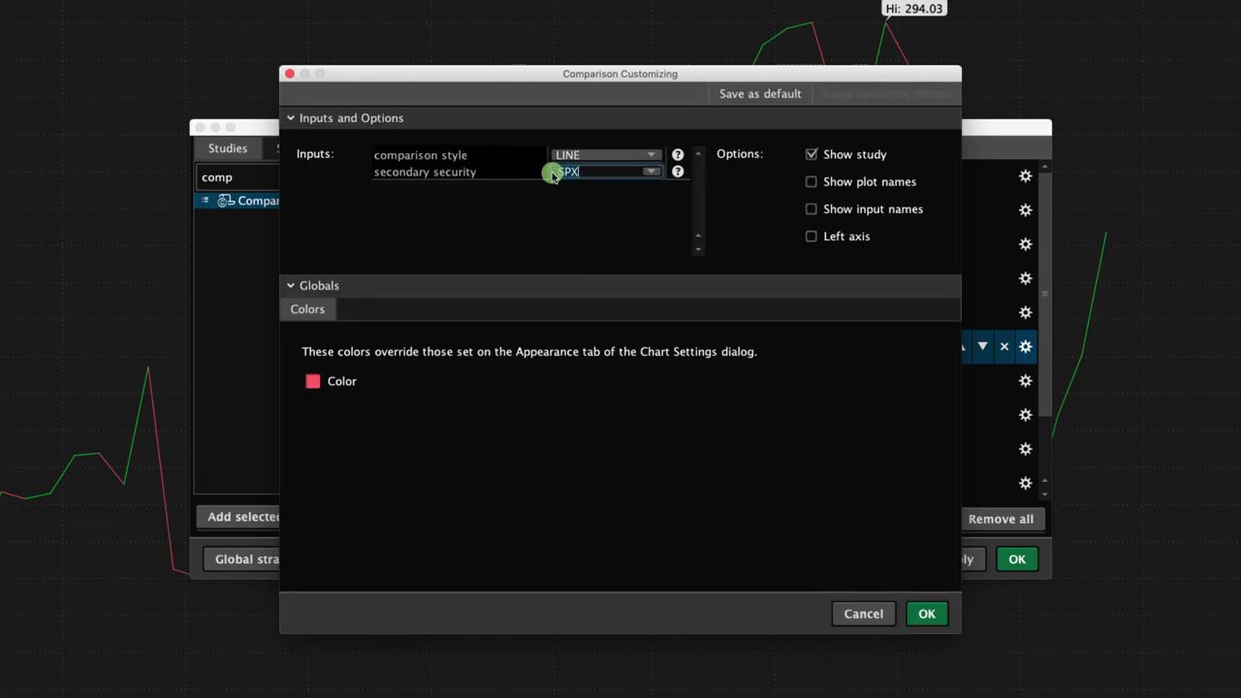
text(XLV)
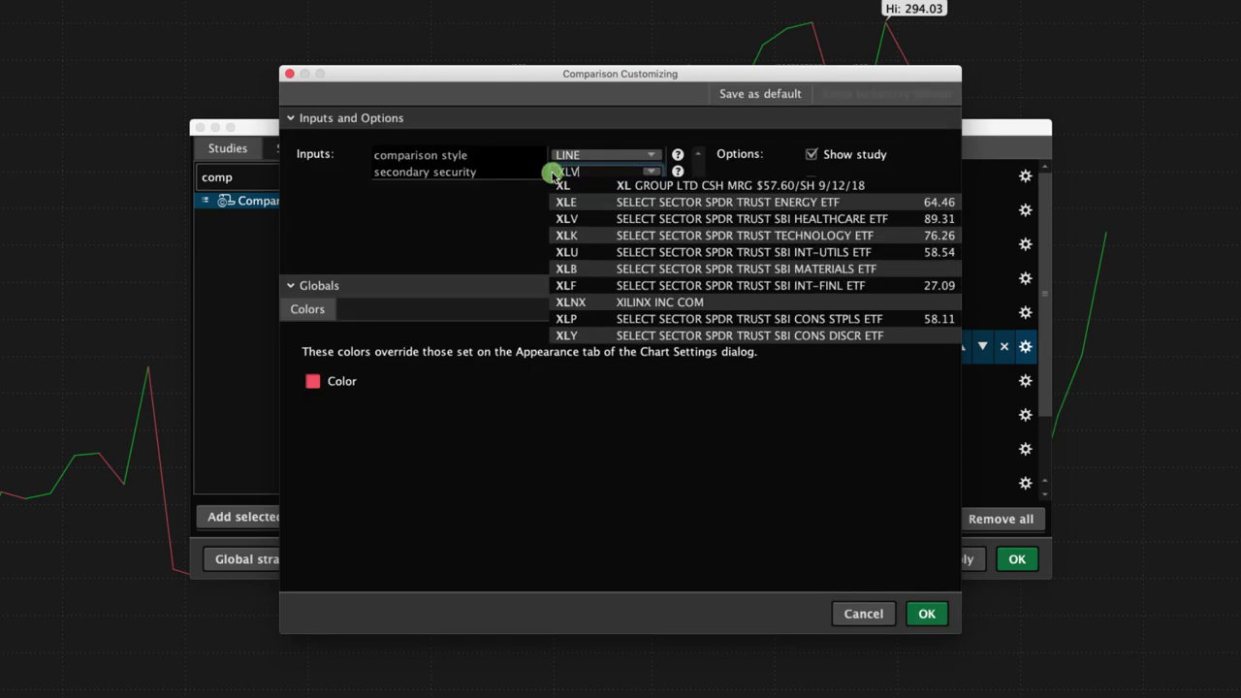
key(Return)
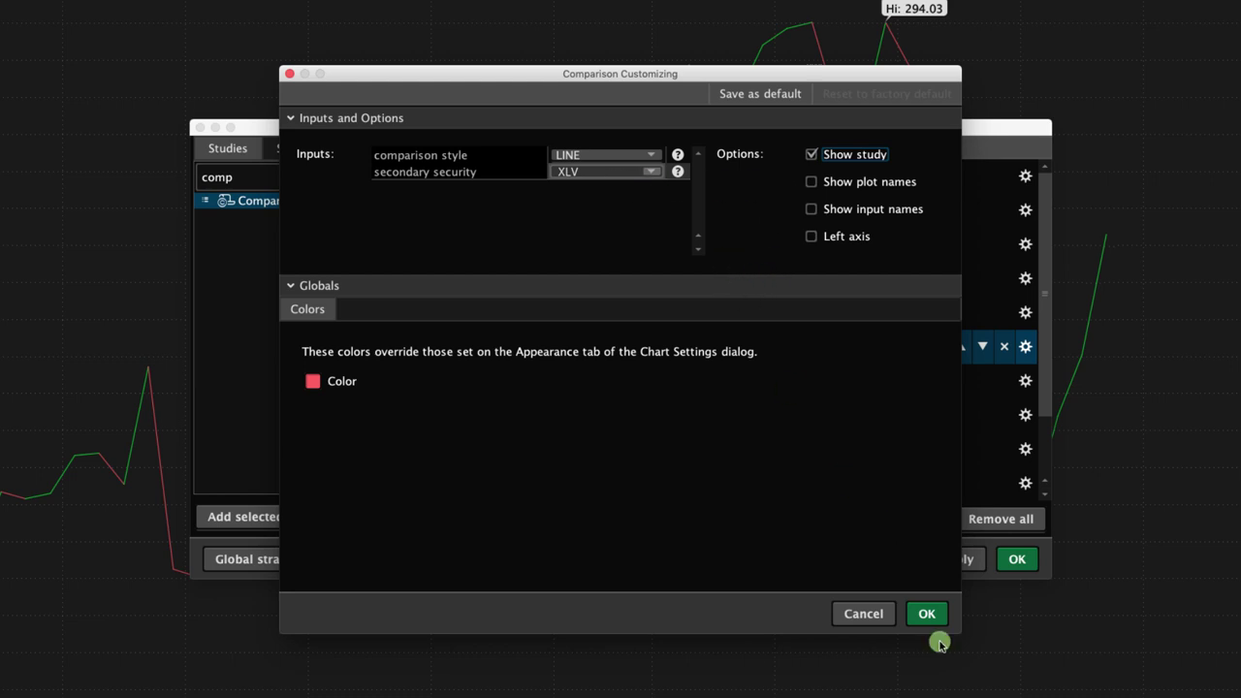
click(927, 614)
Switch the next two SPX Comparison studies to XLK and XLP
click(839, 383)
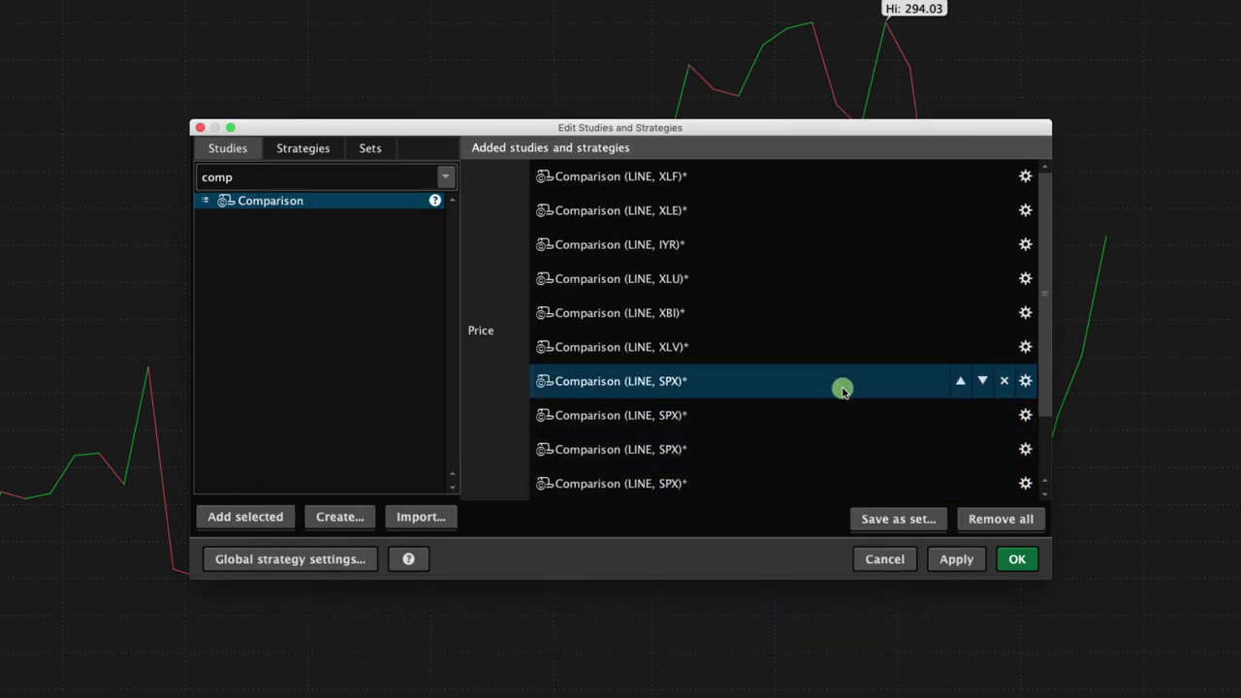
click(1022, 383)
double_click(600, 171)
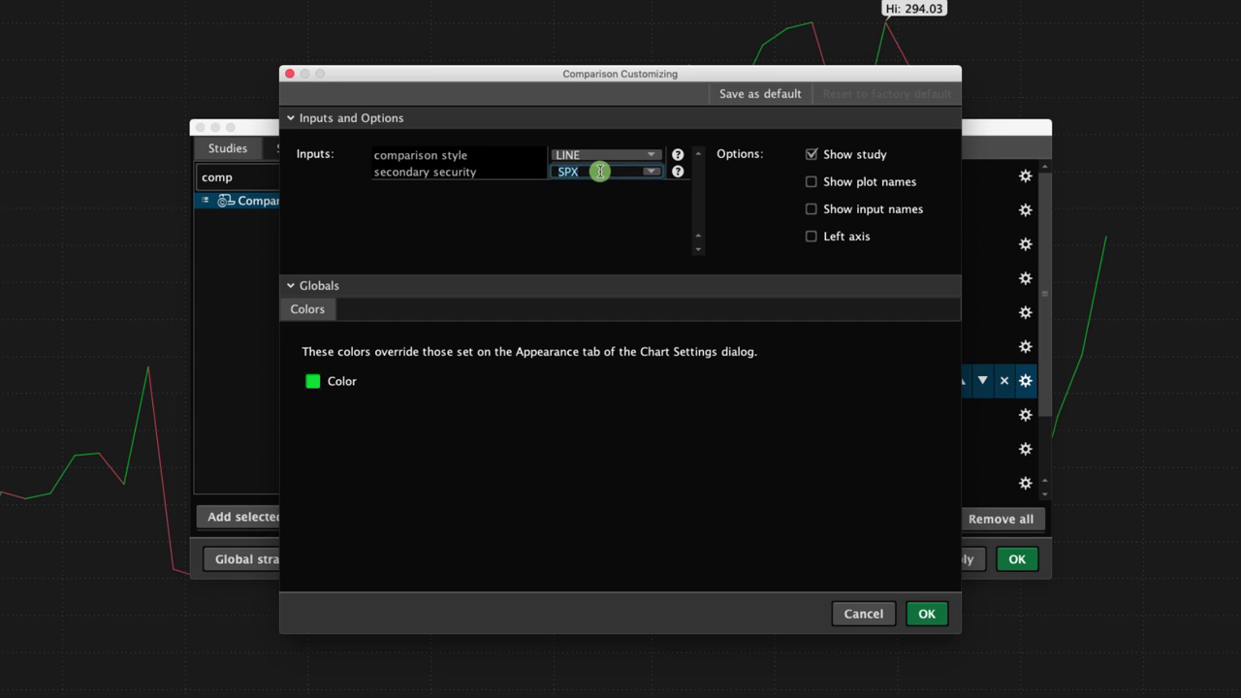
text(XLK)
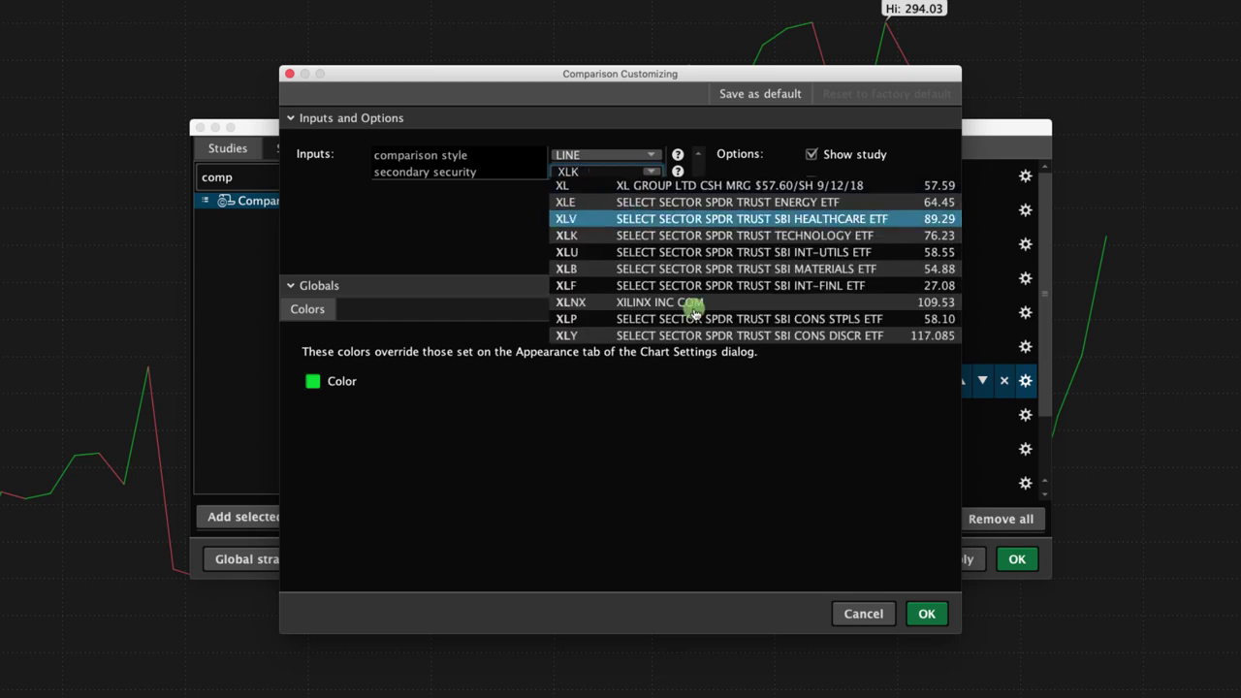
click(916, 614)
click(766, 414)
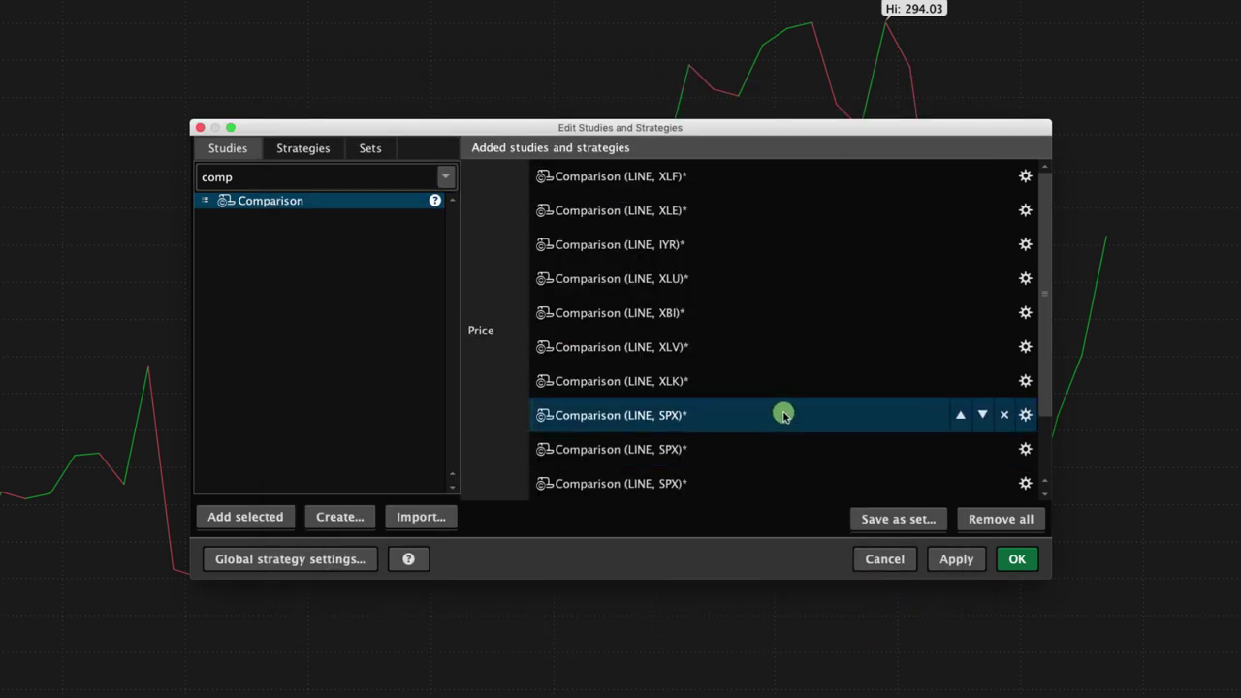
click(1025, 415)
click(568, 171)
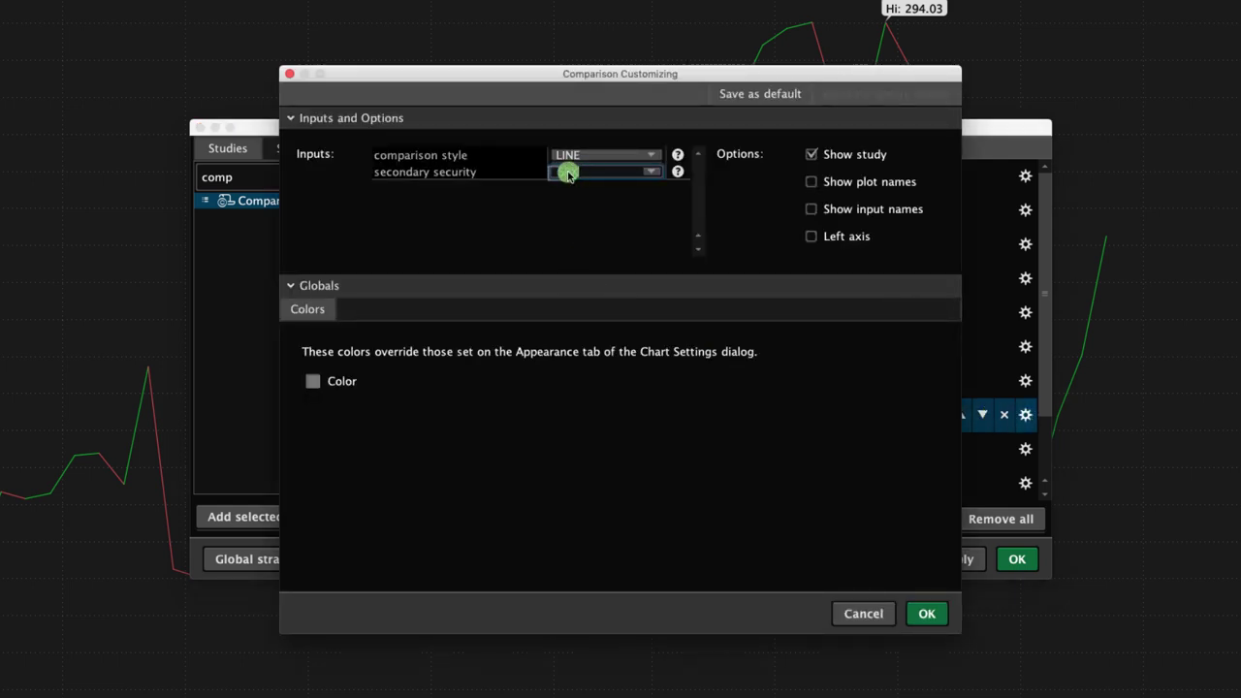
text(X)
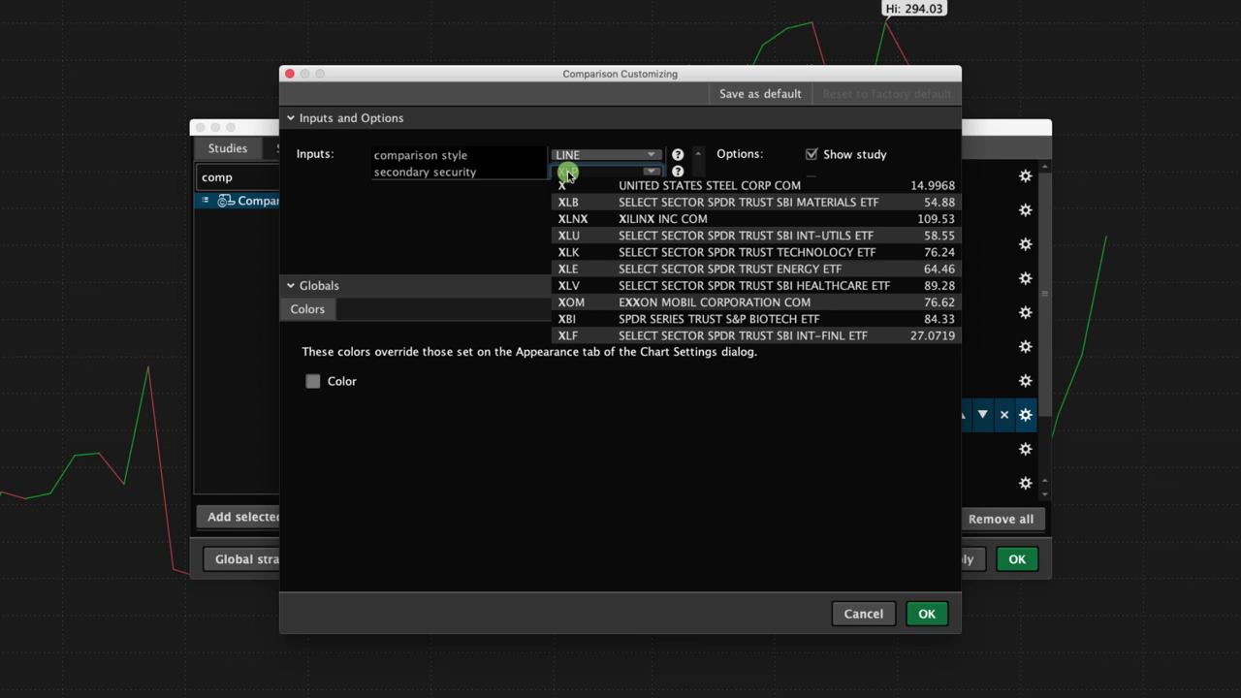
text(LP)
key(Return)
click(922, 612)
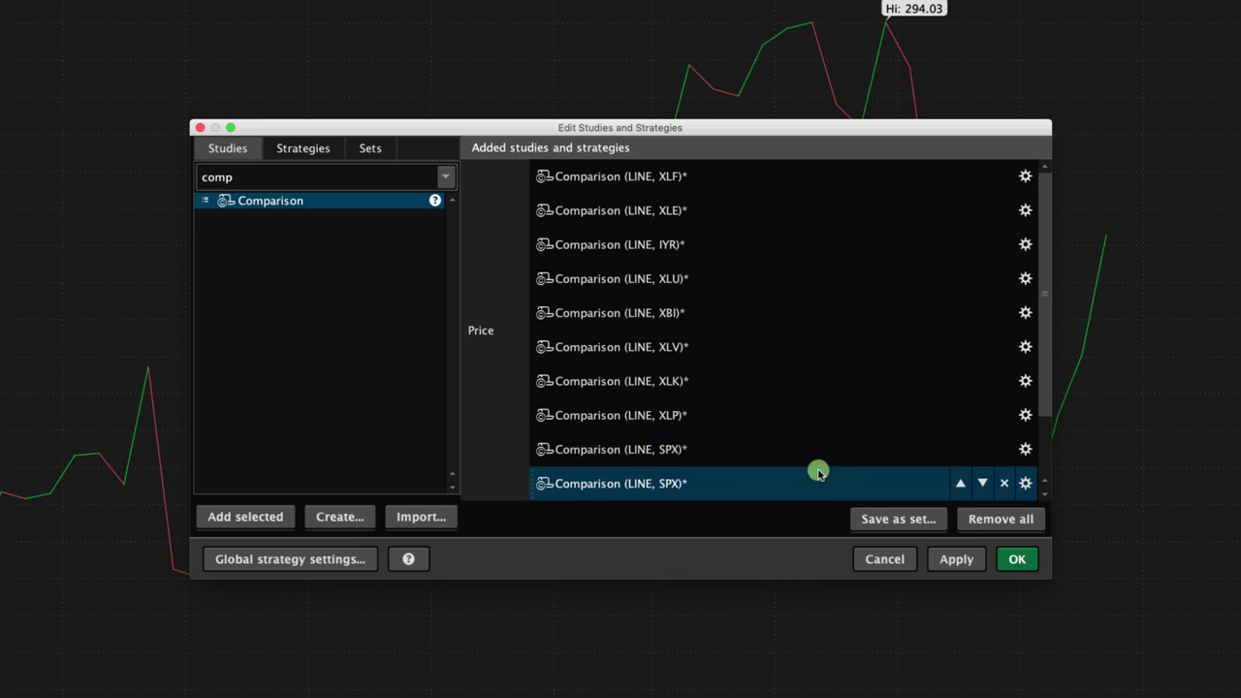
Change the next SPX Comparison study's symbol to FXI
click(1023, 450)
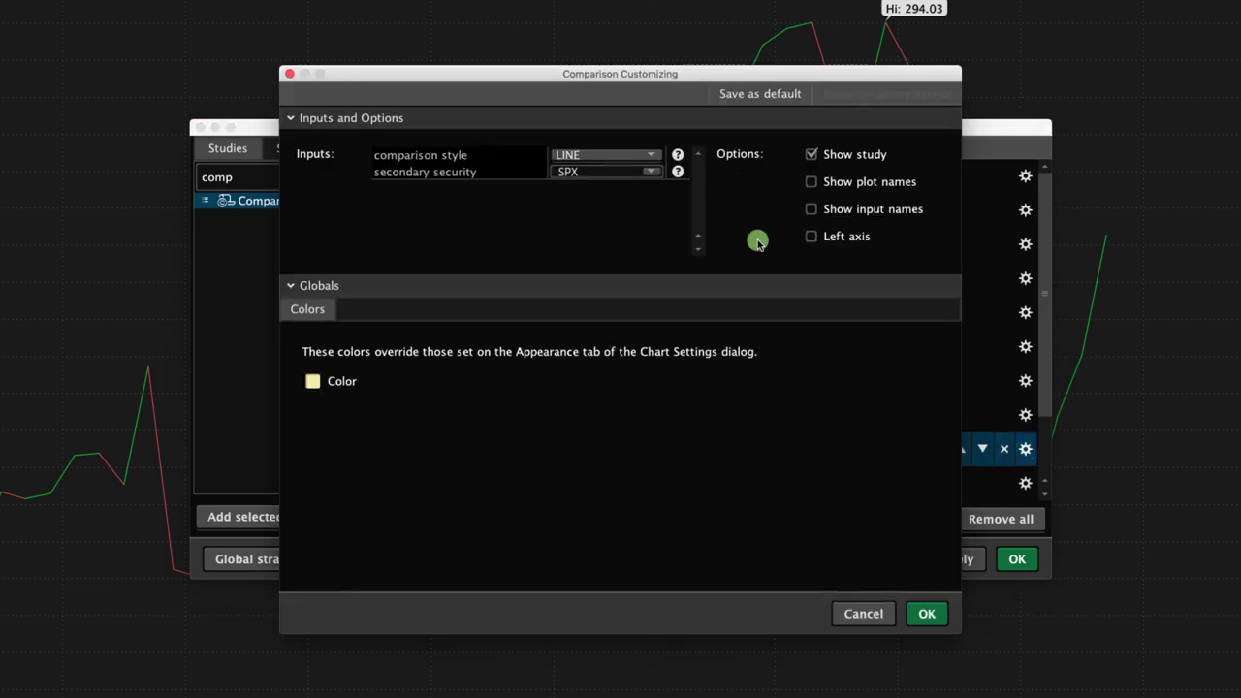
click(601, 170)
text(FXI)
key(Tab)
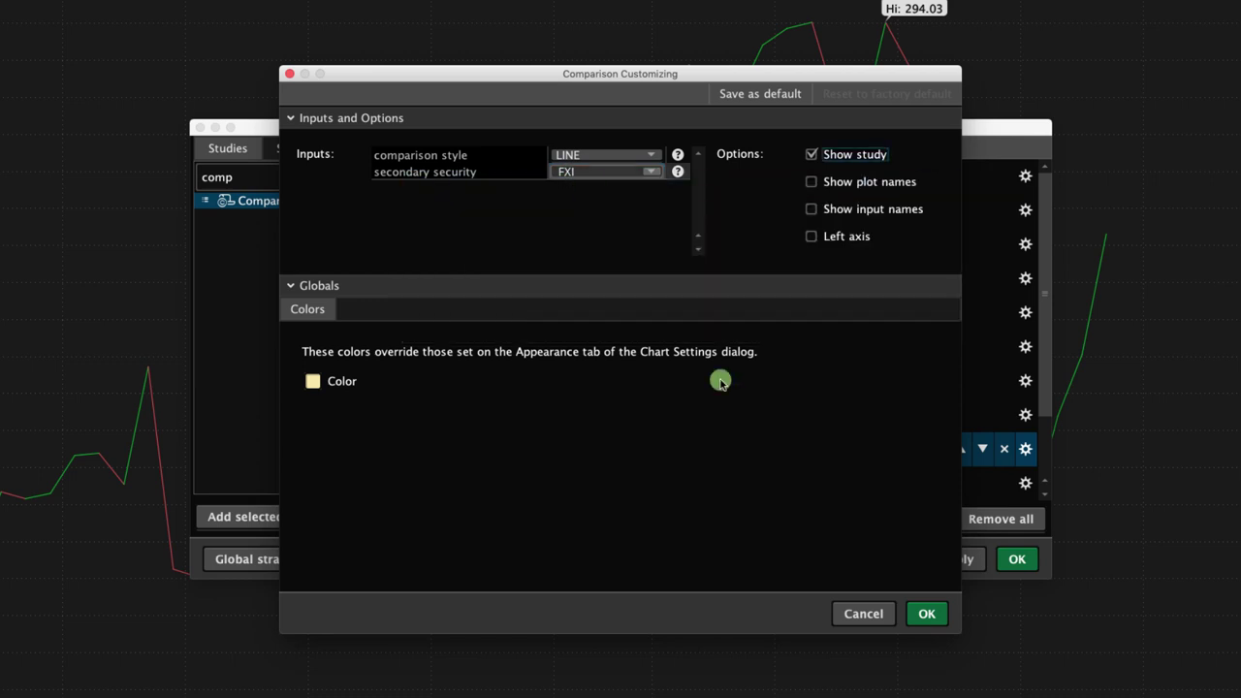
click(926, 614)
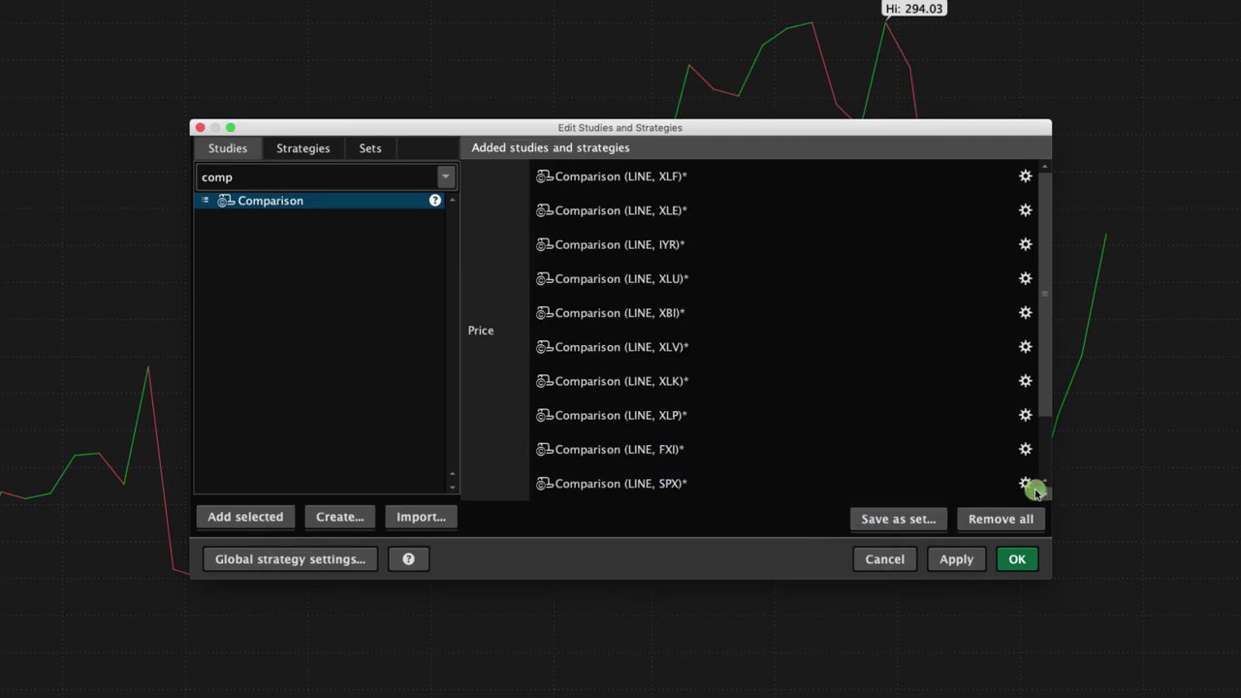
Set the last Comparison study to EWZ and apply all studies to the chart
click(1034, 490)
click(586, 171)
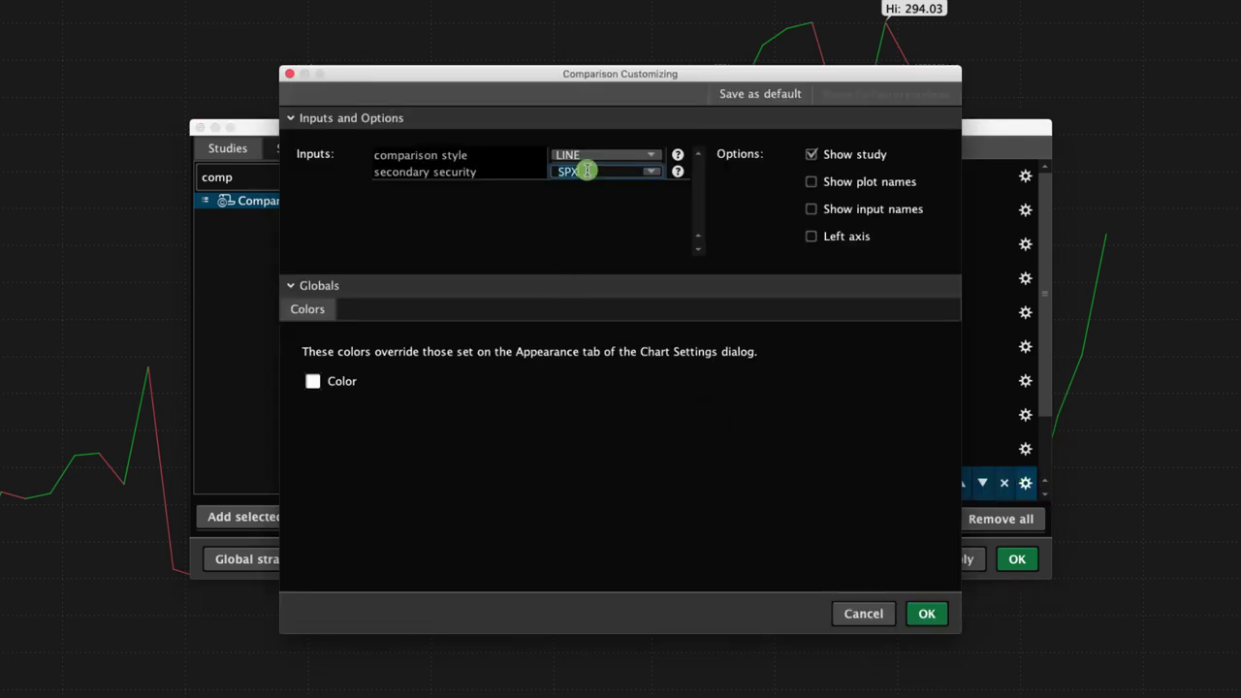
key(BackSpace)
text(EWZ)
click(927, 614)
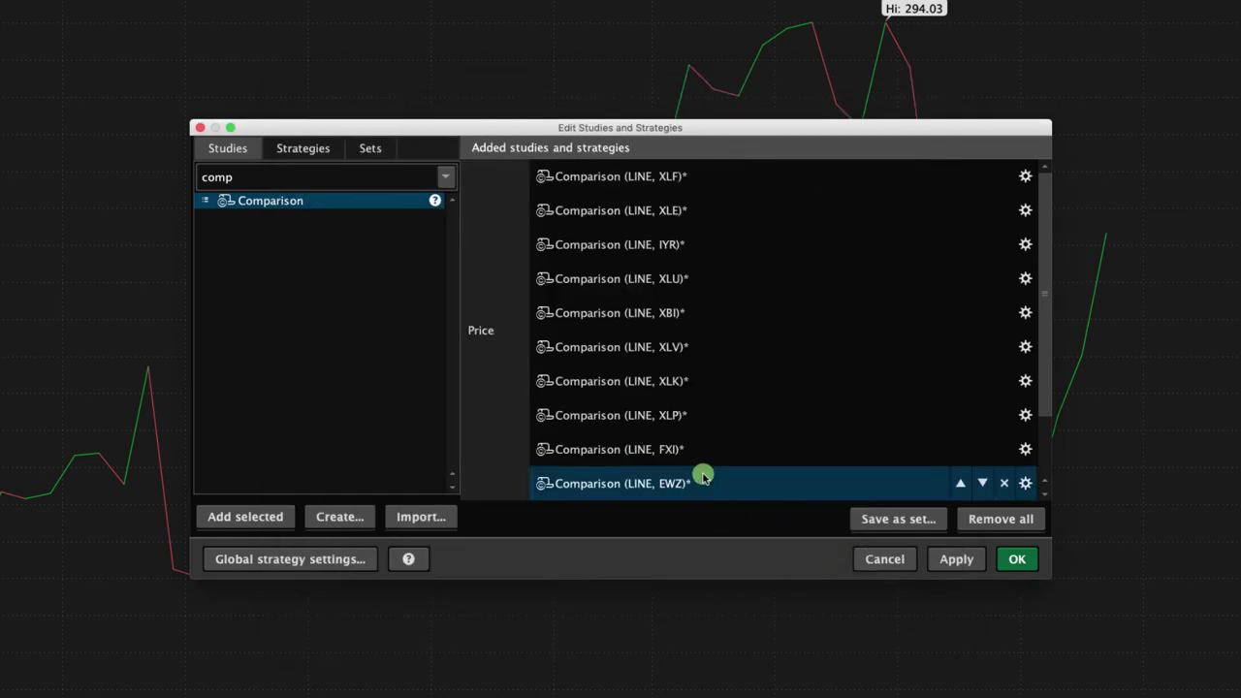
click(676, 452)
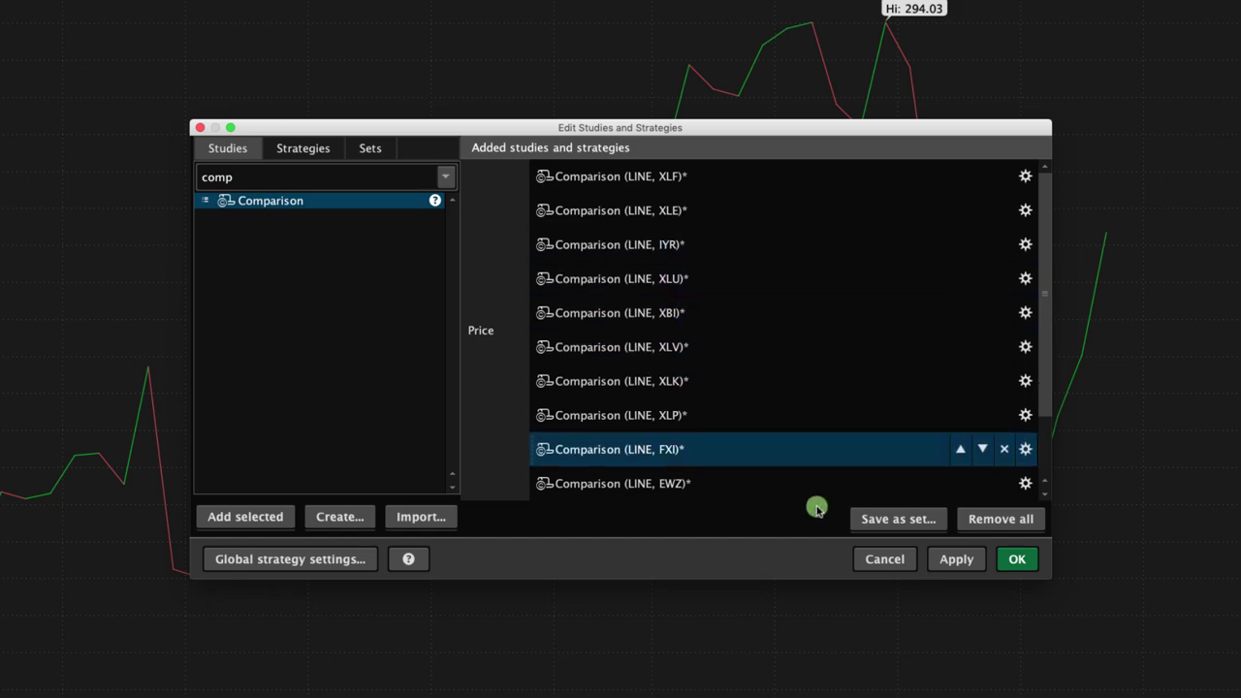
click(998, 570)
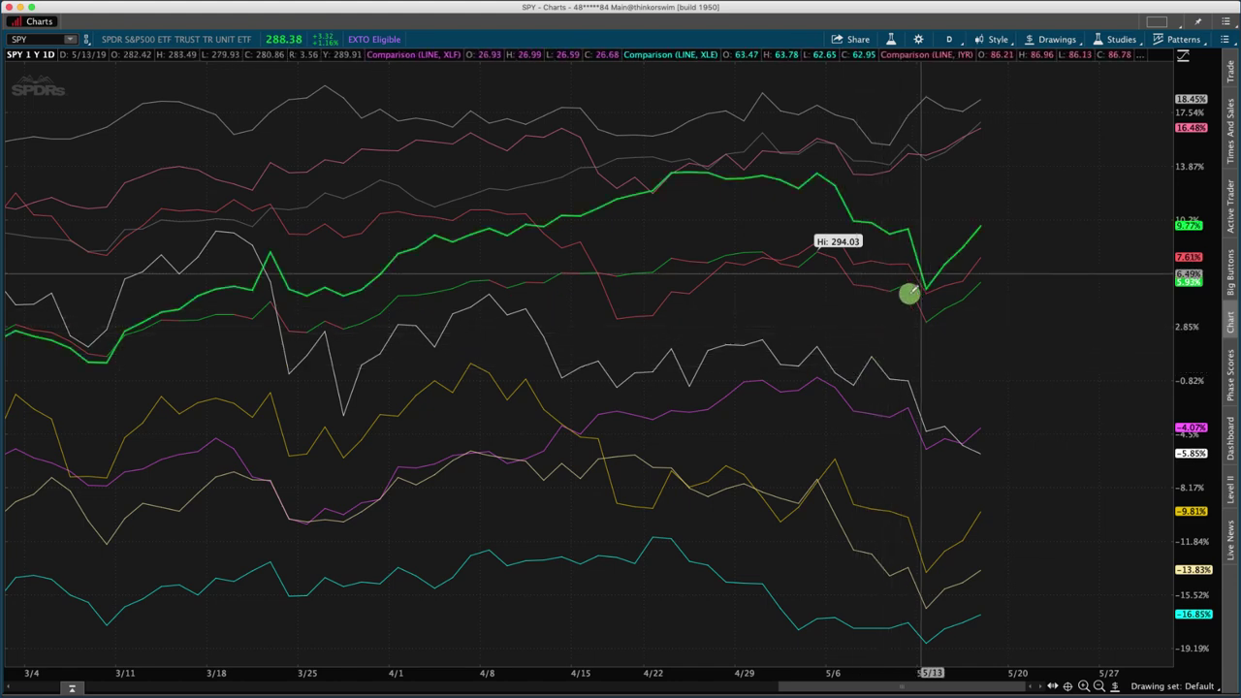
click(918, 39)
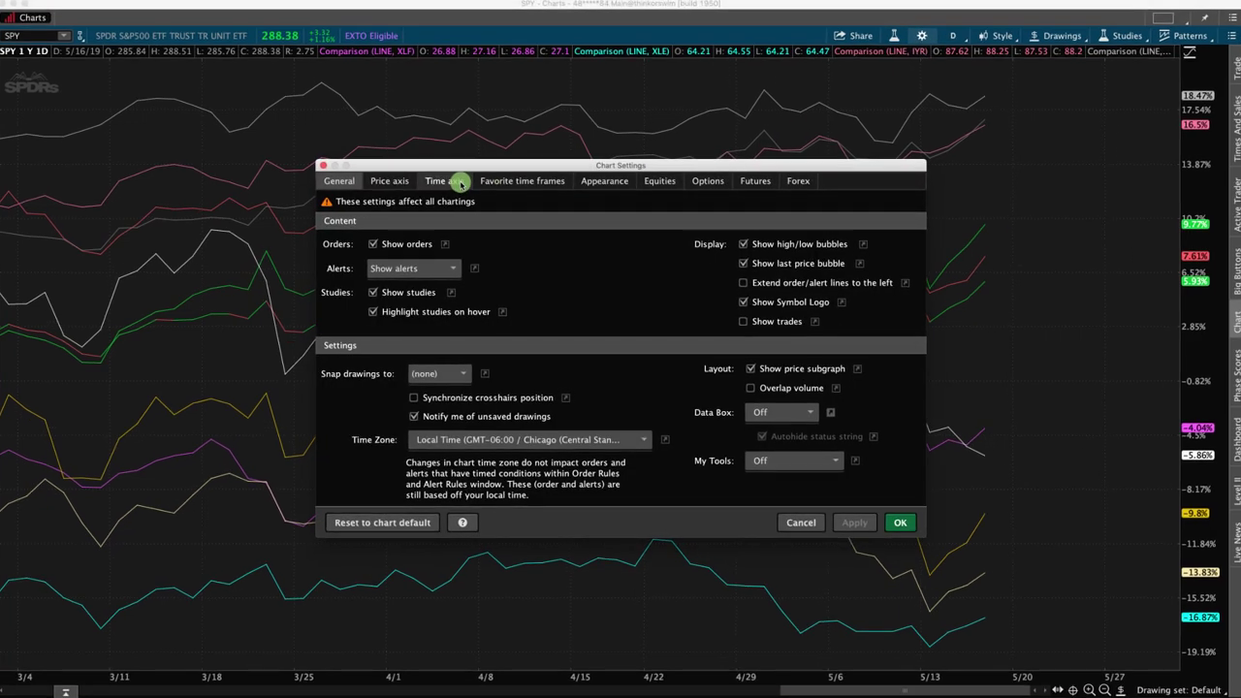
click(448, 182)
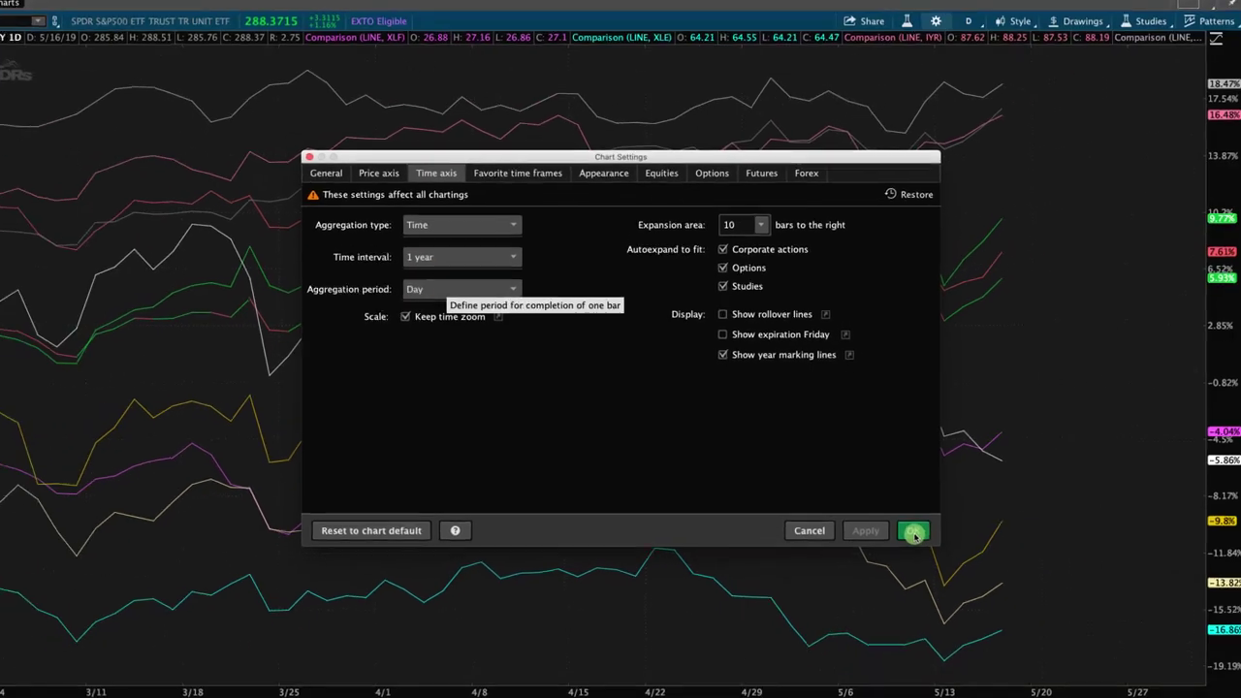
click(979, 572)
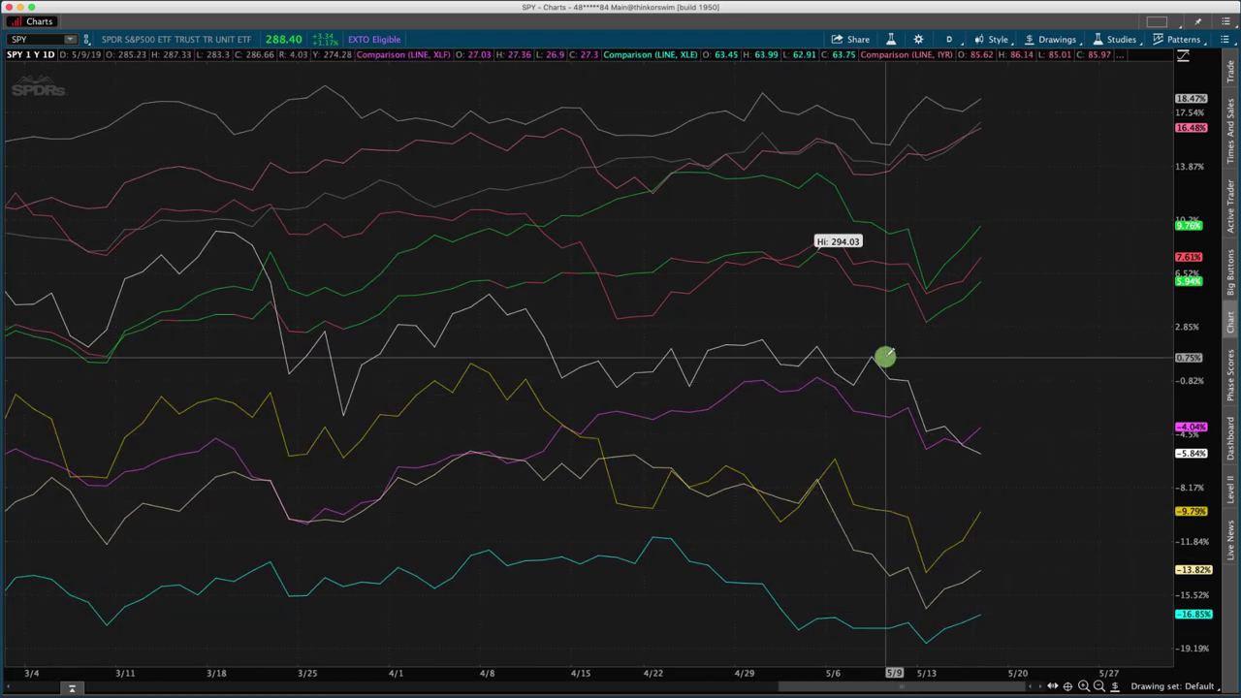
Pan back to May 2018 and remove the stray $283.2 Price Level line
drag(1007, 343, 4, 336)
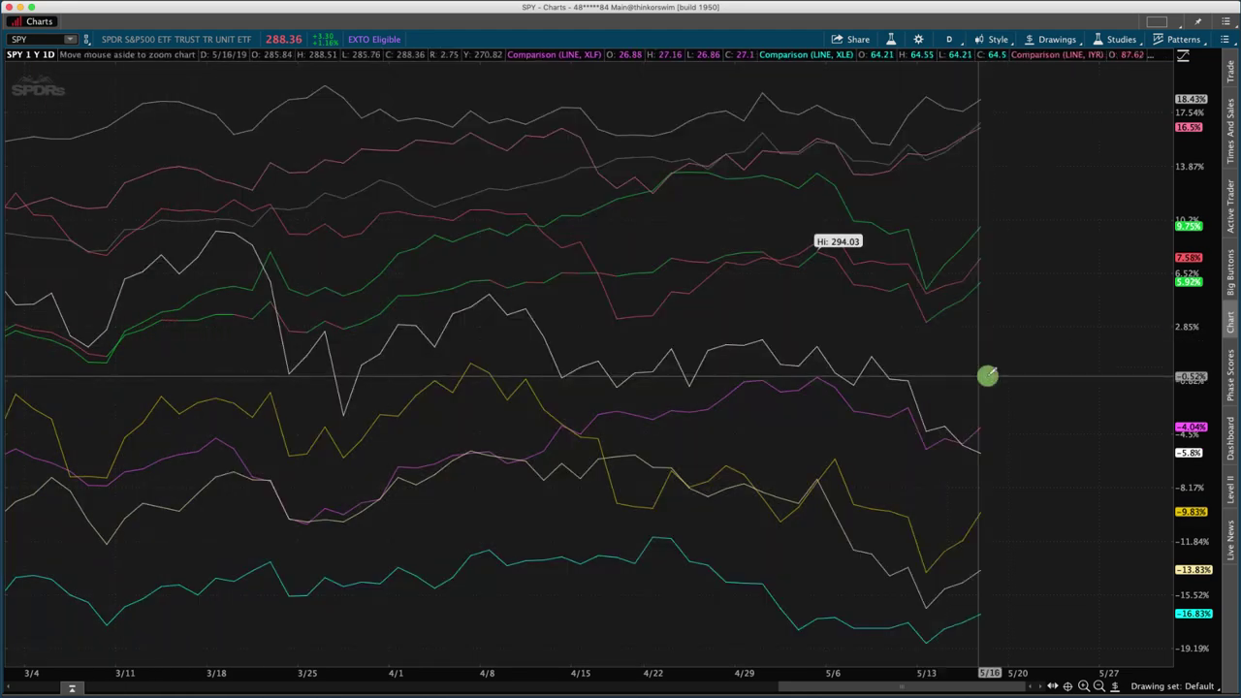
drag(988, 371, 52, 585)
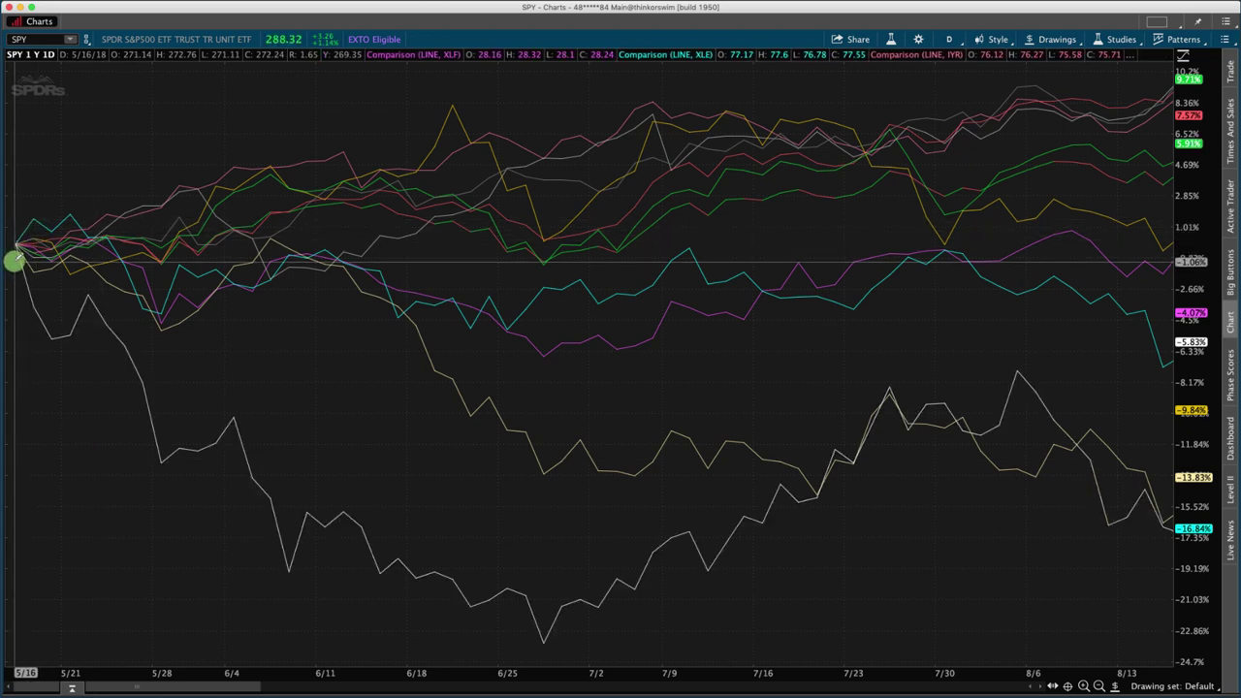
click(17, 263)
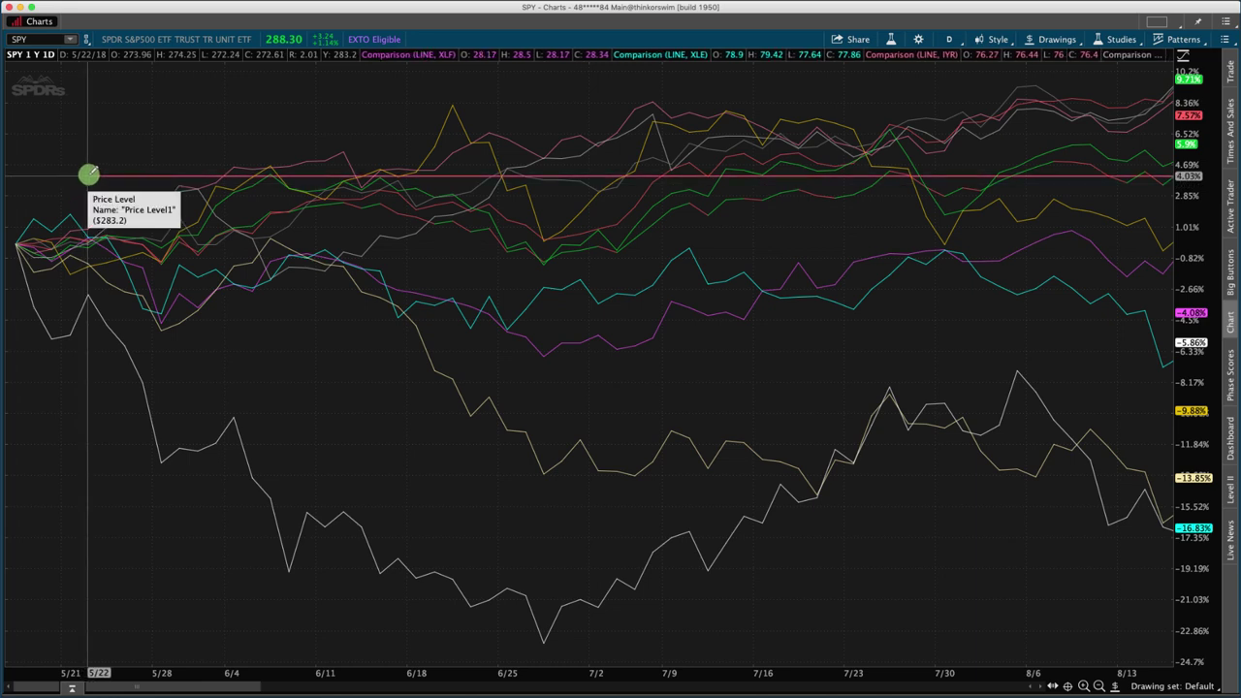
right_click(87, 177)
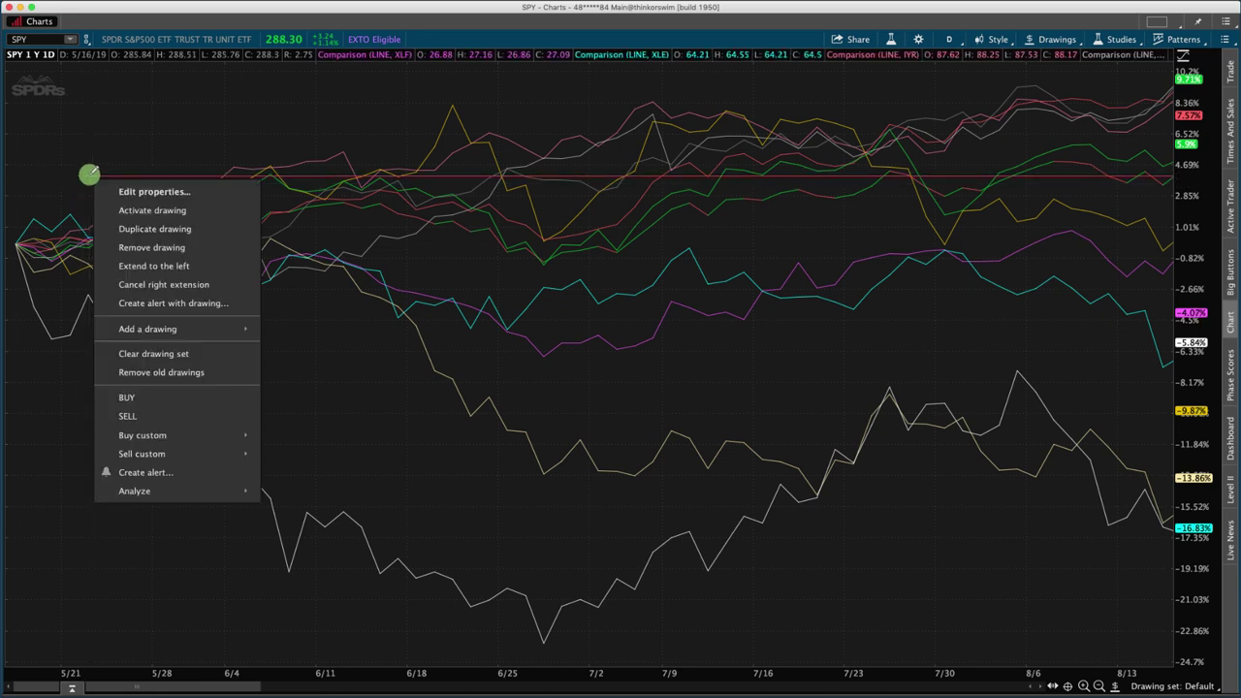
click(124, 247)
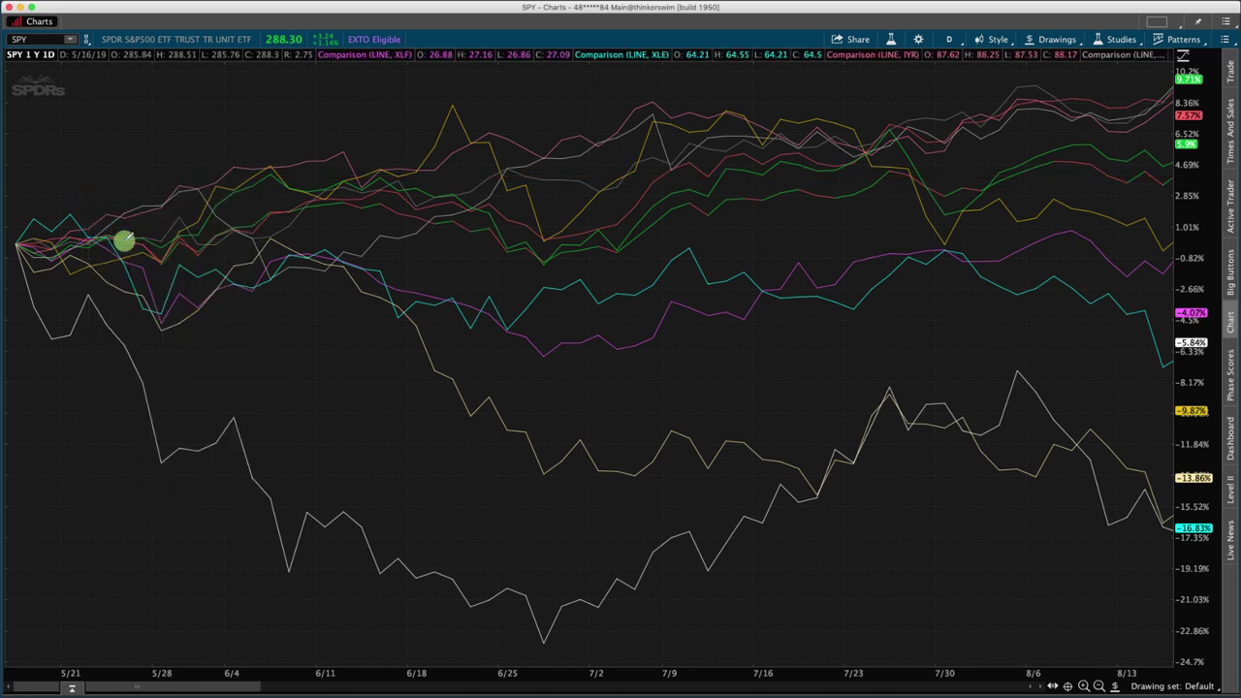
Switch back to the Crosshair drawing tool
click(1054, 39)
mouse_move(1101, 63)
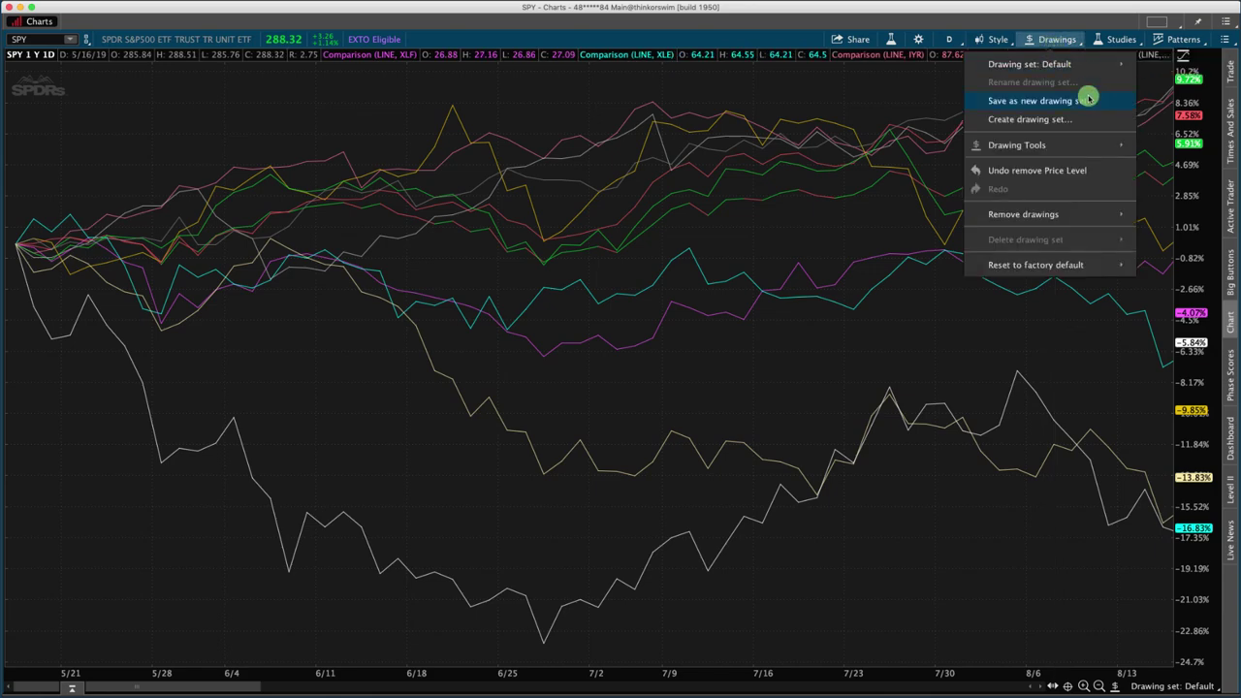
mouse_move(1115, 144)
click(1173, 149)
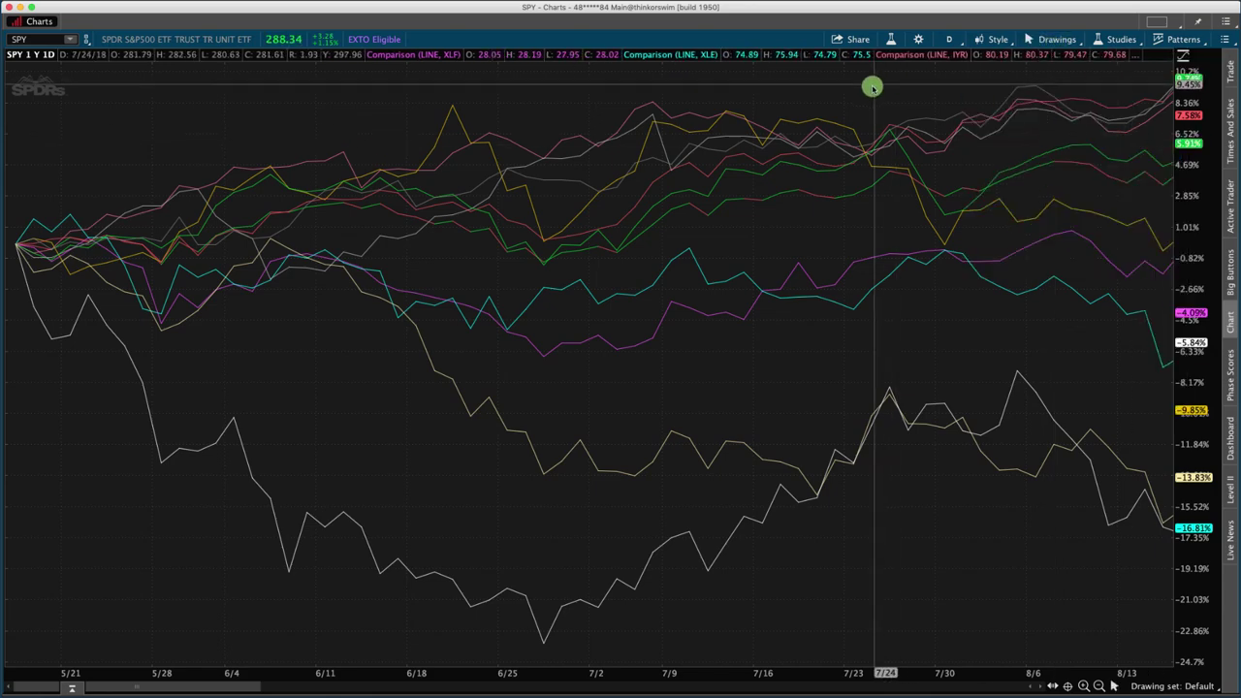
Zoom out to show all ten ETF comparison lines across the full year
scroll(872, 85, down, 5)
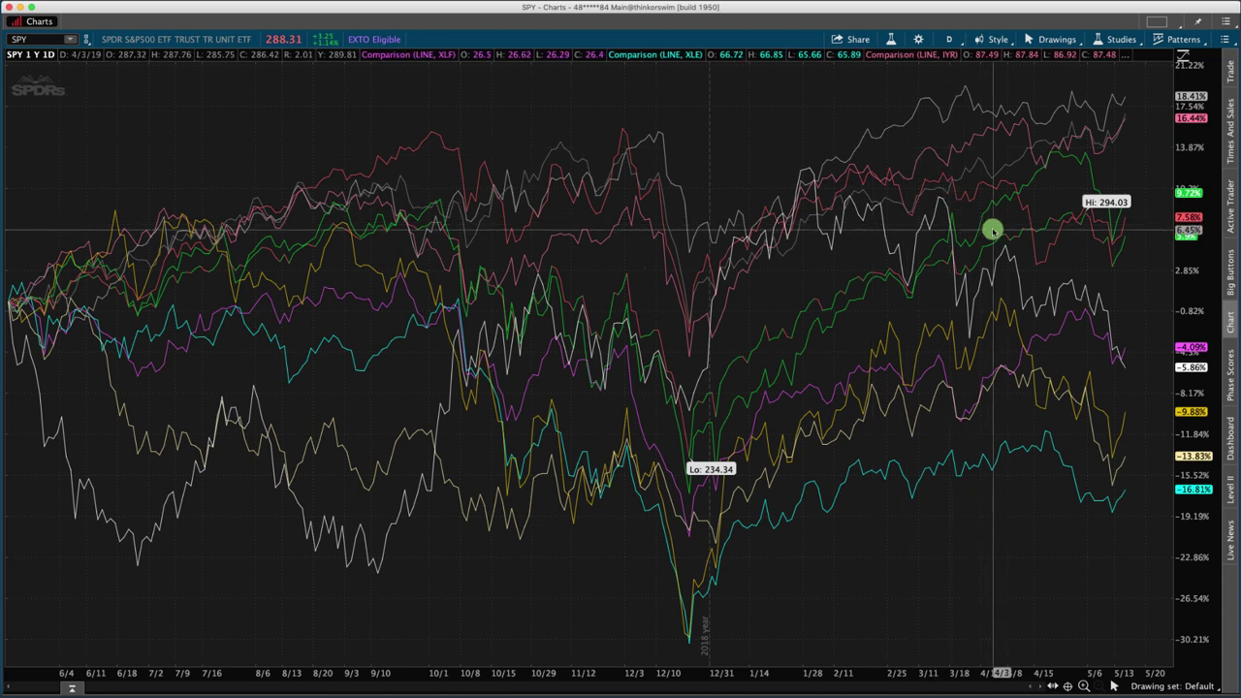